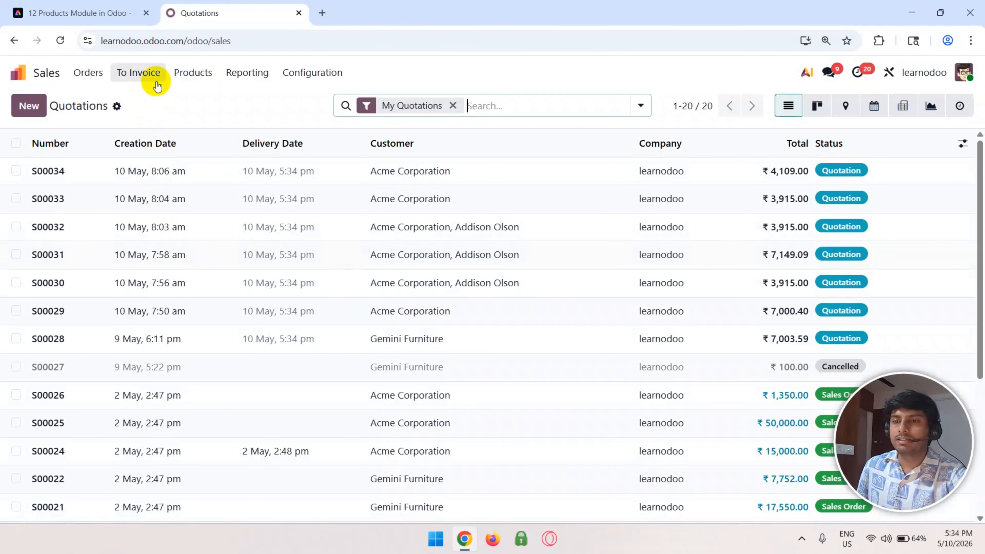
# Open the product catalogue and look through its items in both the card layout and the list layout.
pyautogui.click(187, 74)
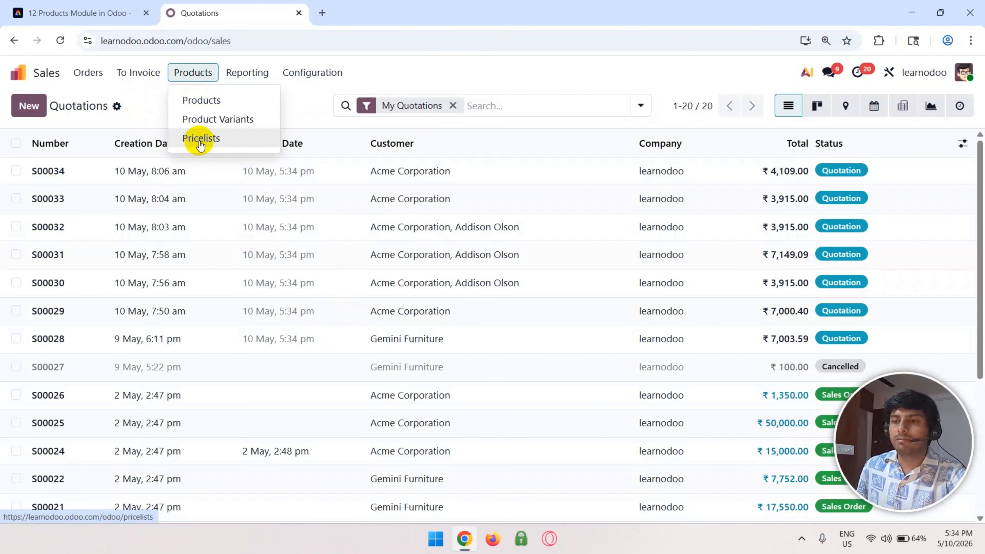
pyautogui.click(202, 101)
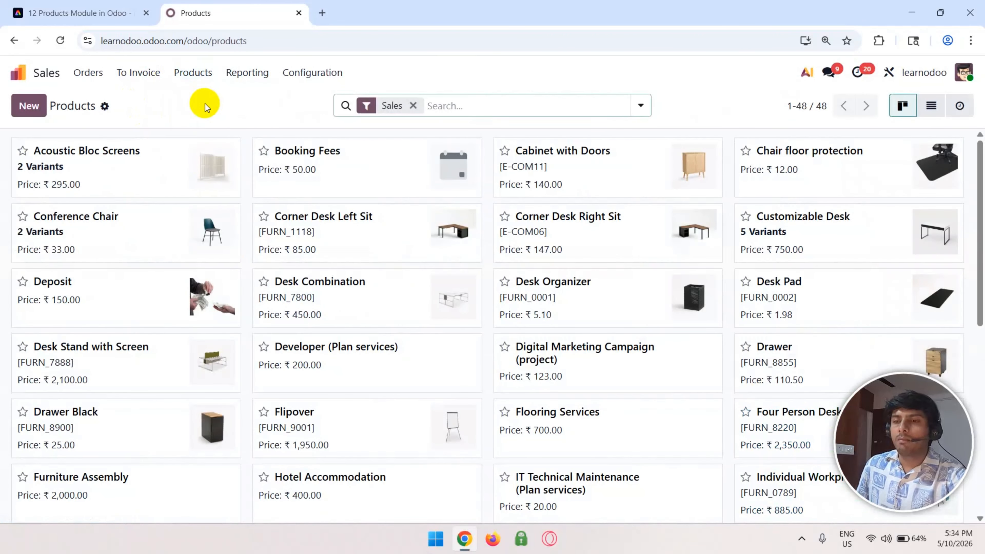
pyautogui.scroll(-10, 176, 234)
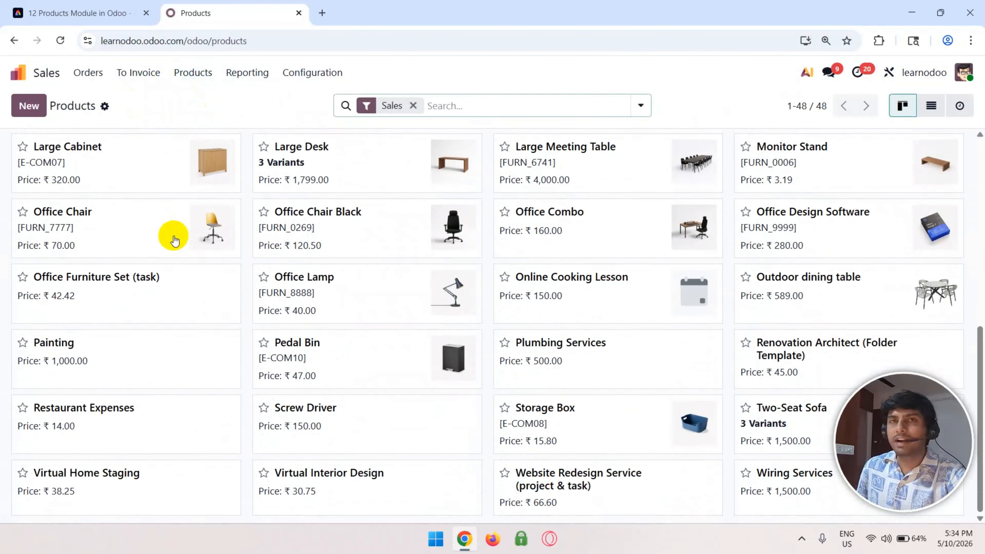
pyautogui.scroll(10, 175, 241)
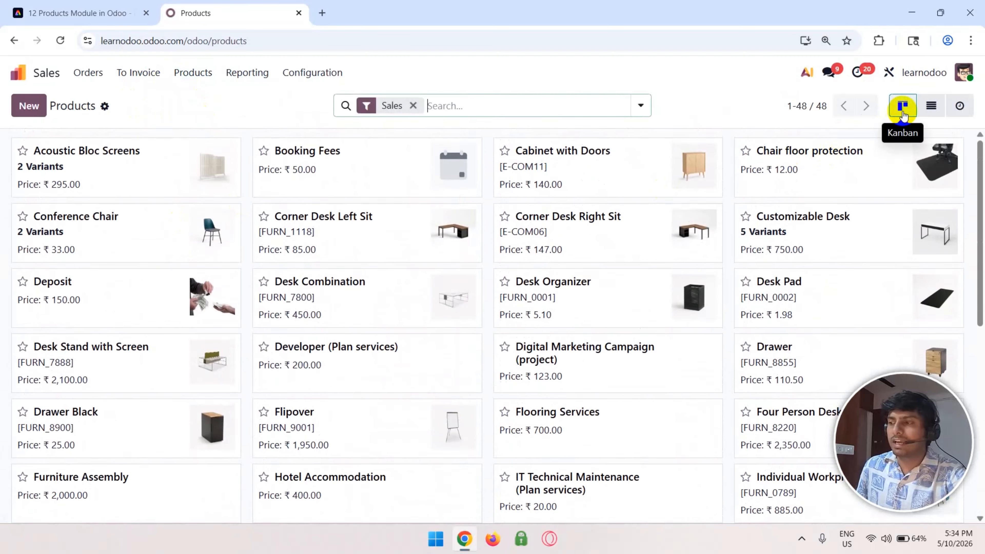
pyautogui.click(931, 105)
pyautogui.scroll(-5, 349, 263)
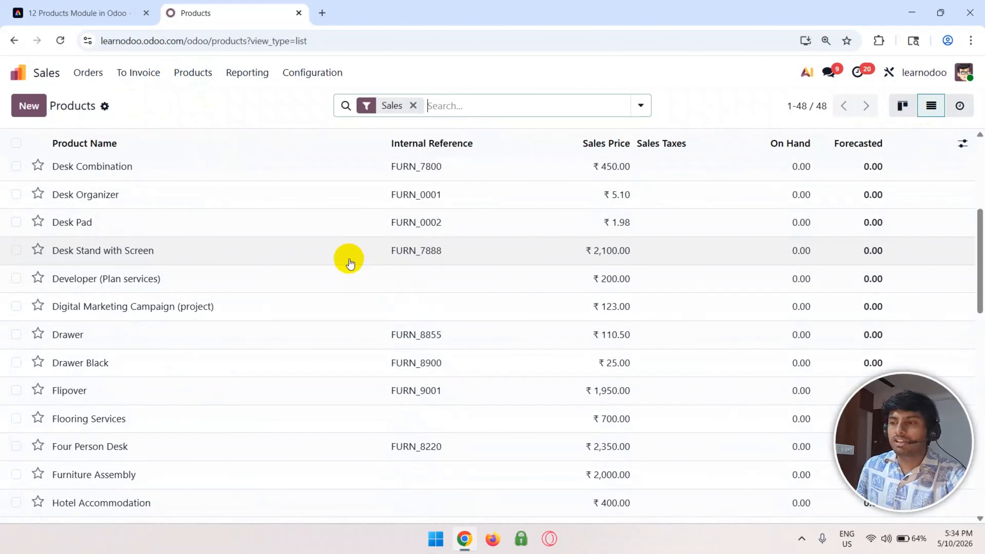
pyautogui.scroll(-5, 350, 263)
pyautogui.scroll(10, 350, 264)
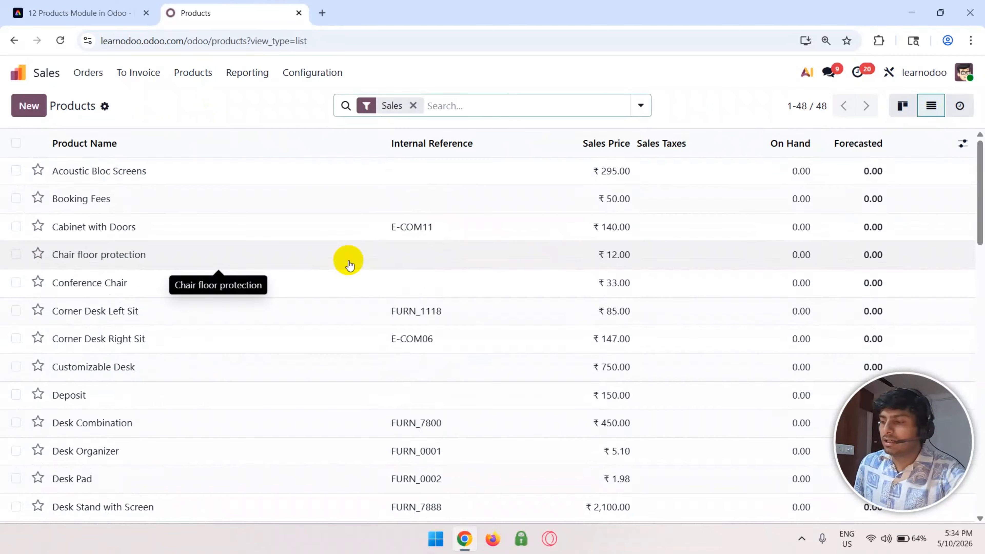
# Open the product variants list and look through the variants with their attribute values, sales prices and costs.
pyautogui.click(317, 79)
pyautogui.moveTo(236, 76)
pyautogui.moveTo(197, 73)
pyautogui.click(200, 119)
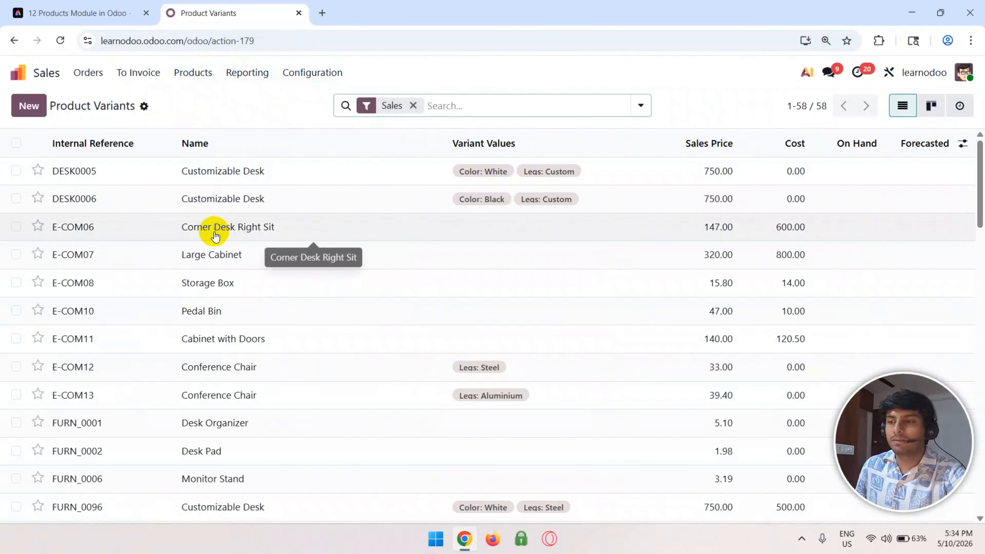
pyautogui.scroll(-5, 217, 237)
pyautogui.scroll(-20, 215, 235)
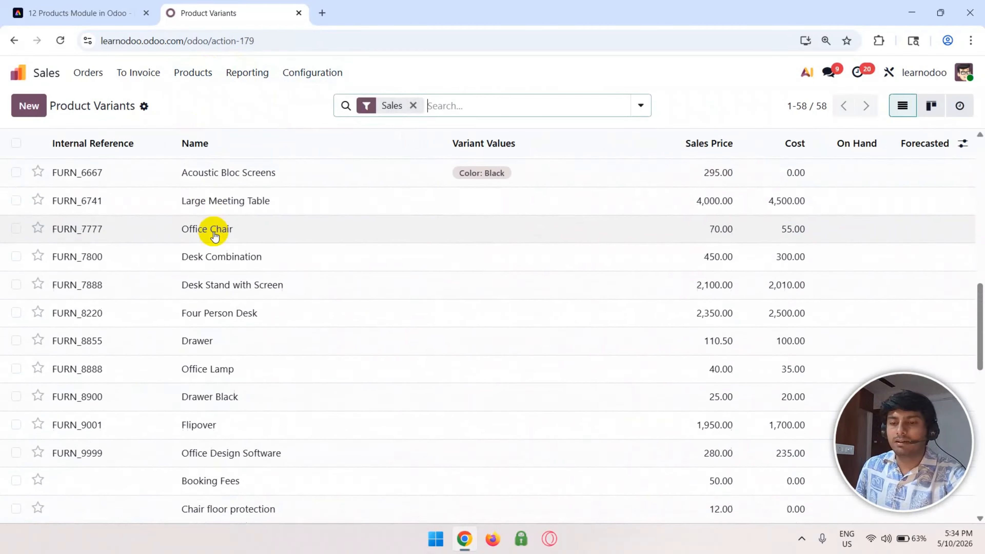
pyautogui.scroll(-3, 214, 236)
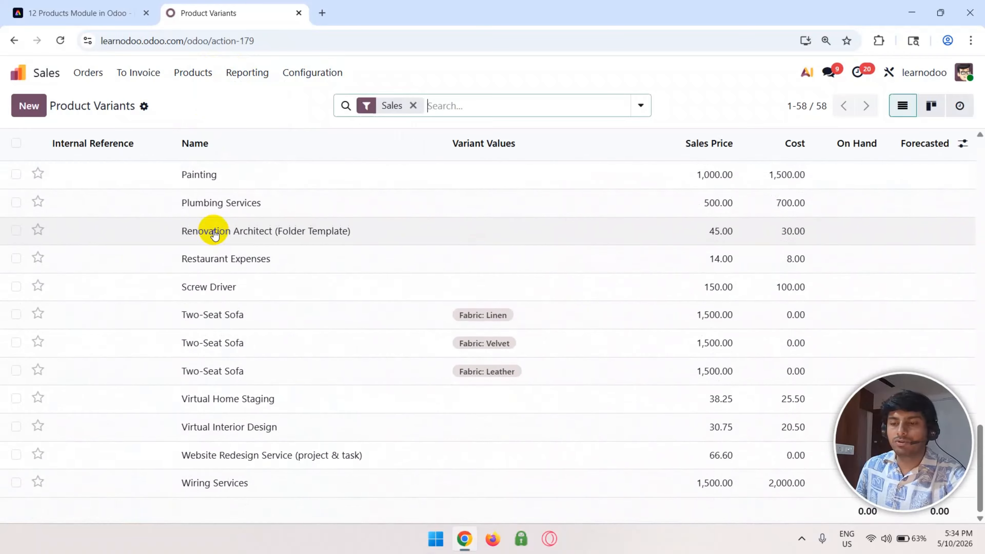
pyautogui.scroll(15, 215, 236)
pyautogui.scroll(6, 215, 236)
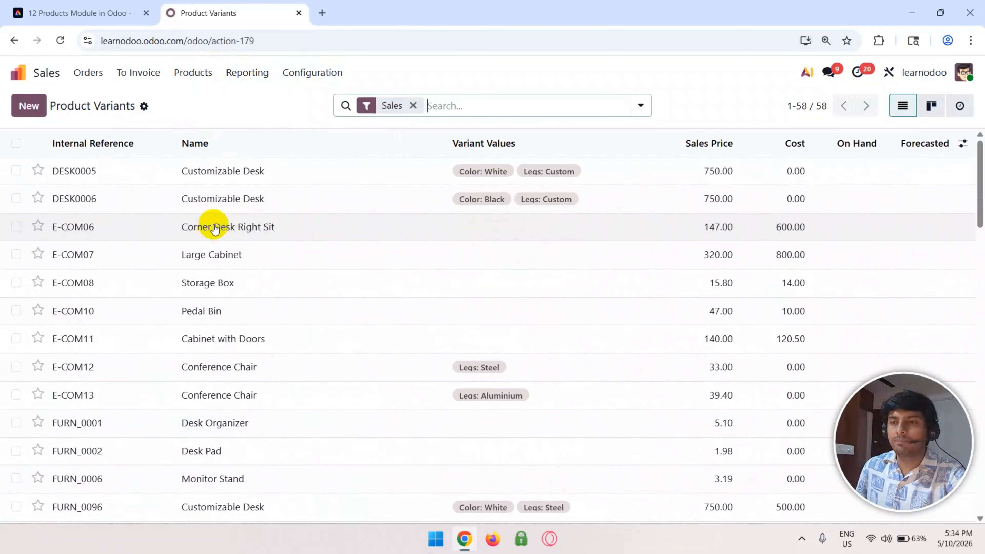
# Open the Default pricelist and examine its currency options and price rules.
pyautogui.click(194, 74)
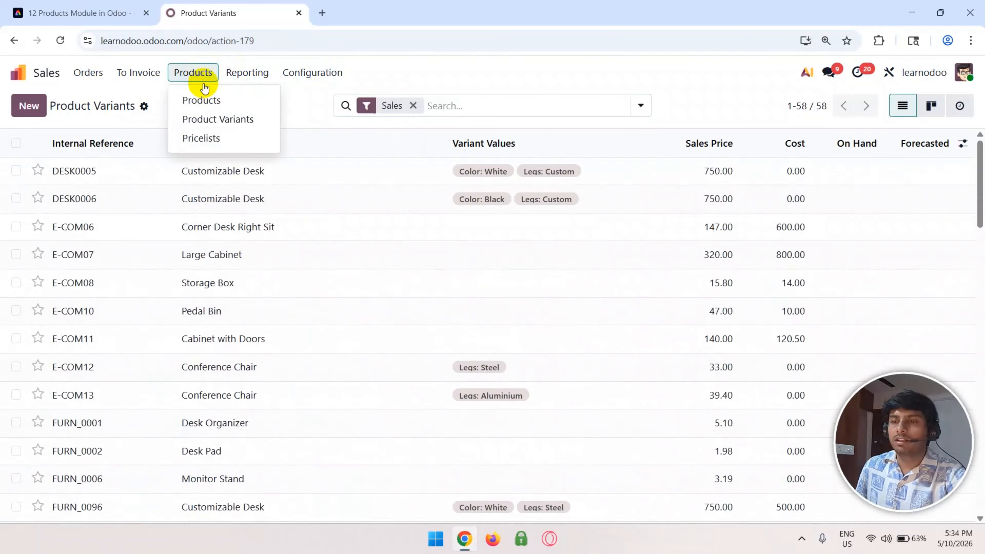
pyautogui.click(199, 137)
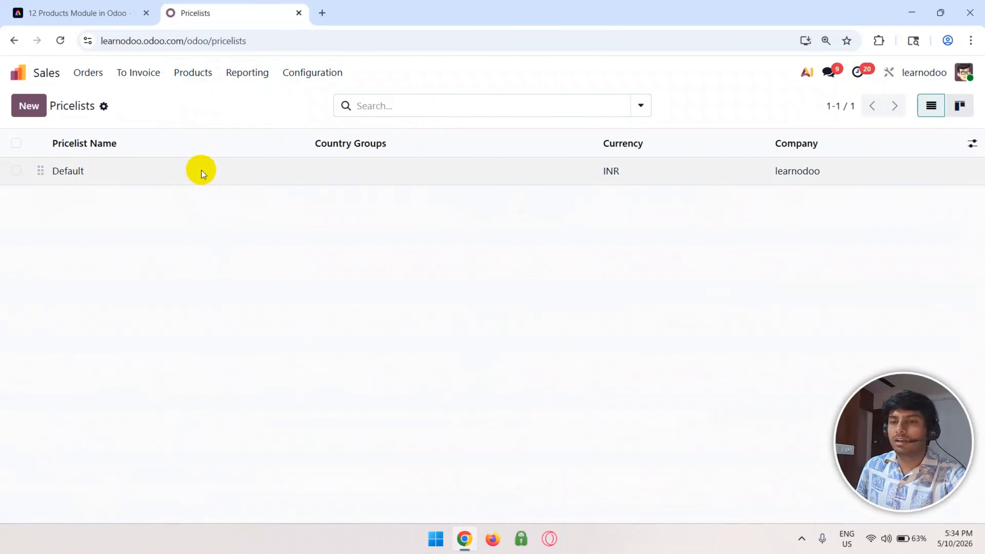
pyautogui.click(201, 170)
pyautogui.scroll(-2, 150, 255)
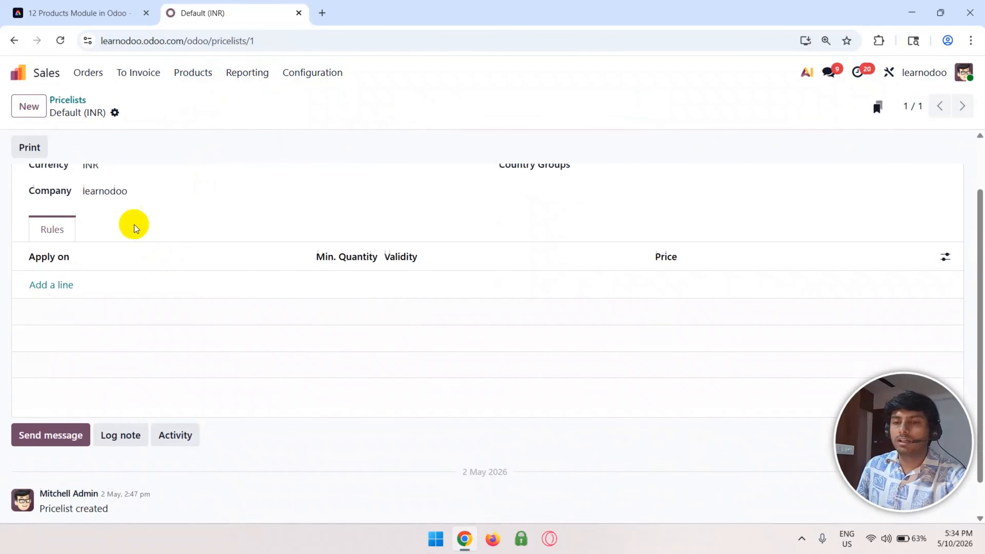
pyautogui.scroll(2, 132, 222)
pyautogui.click(117, 225)
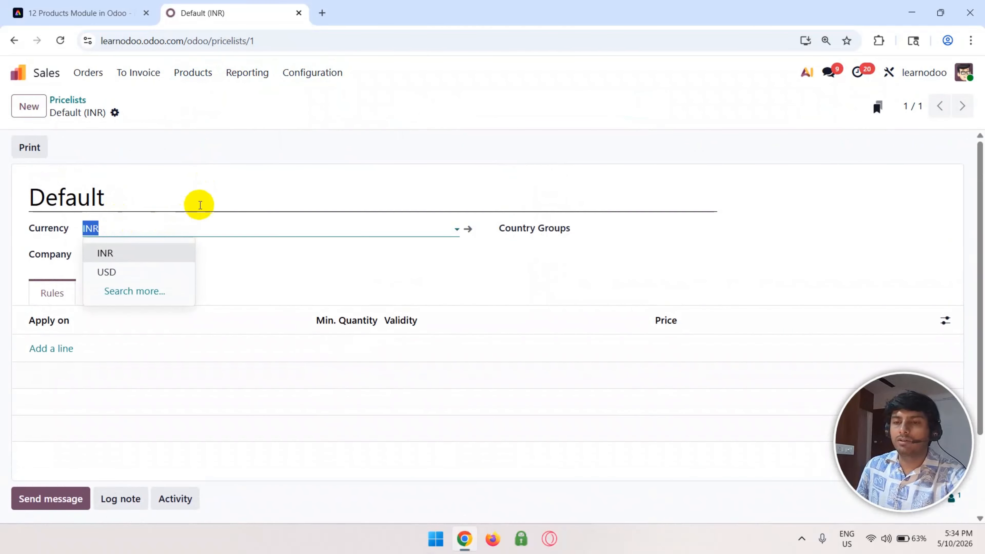
pyautogui.click(31, 114)
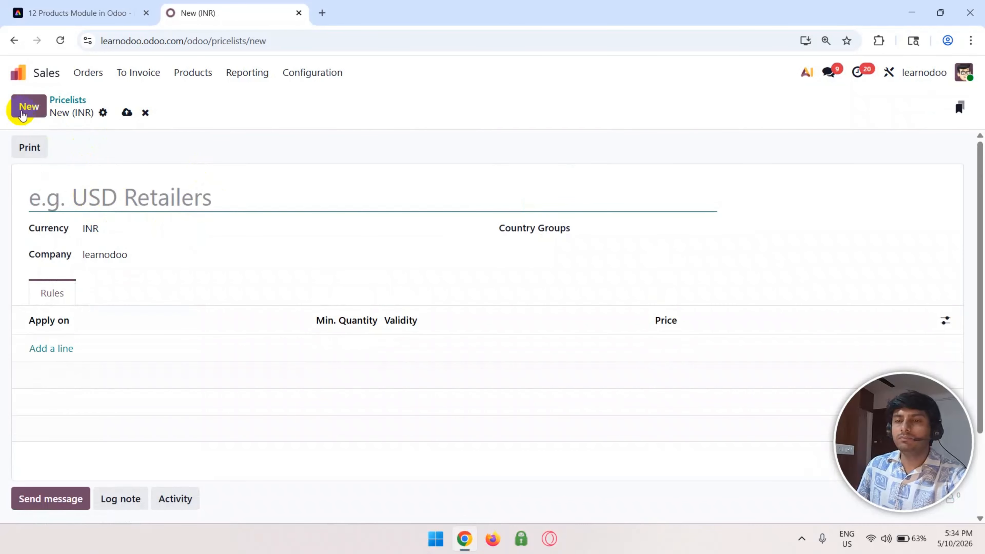
pyautogui.click(144, 113)
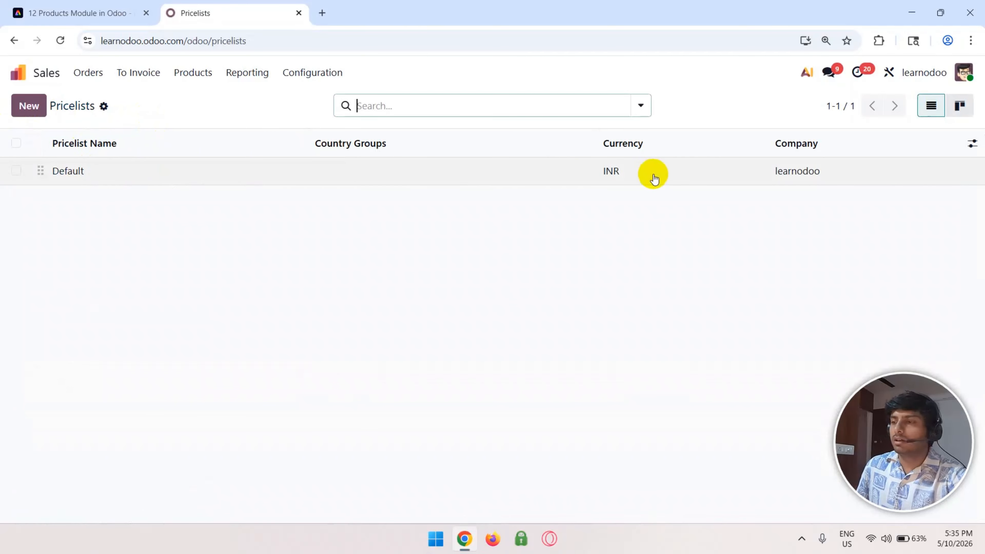
# Create and save a pricelist named USD with the currency USD, and return to the pricelist overview.
pyautogui.click(31, 105)
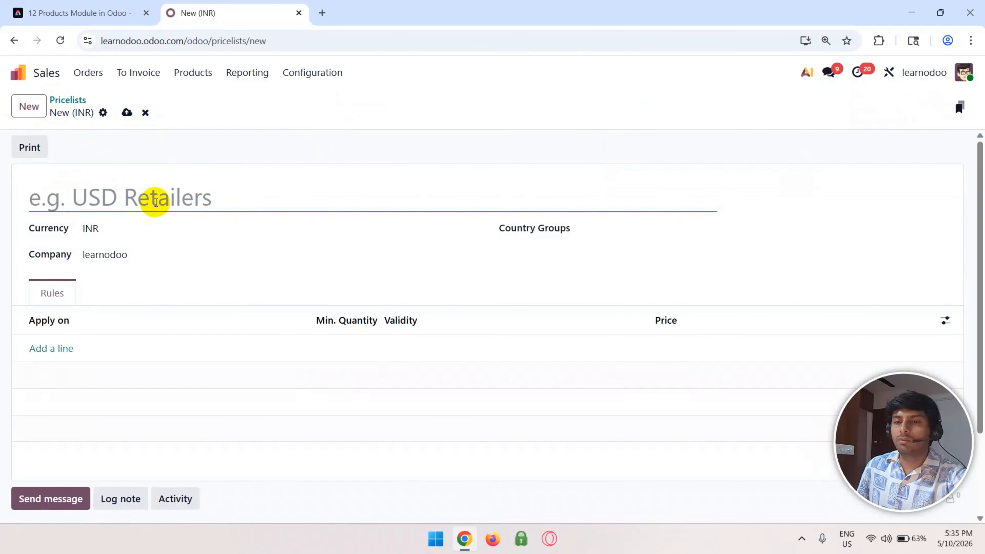
pyautogui.write('USD')
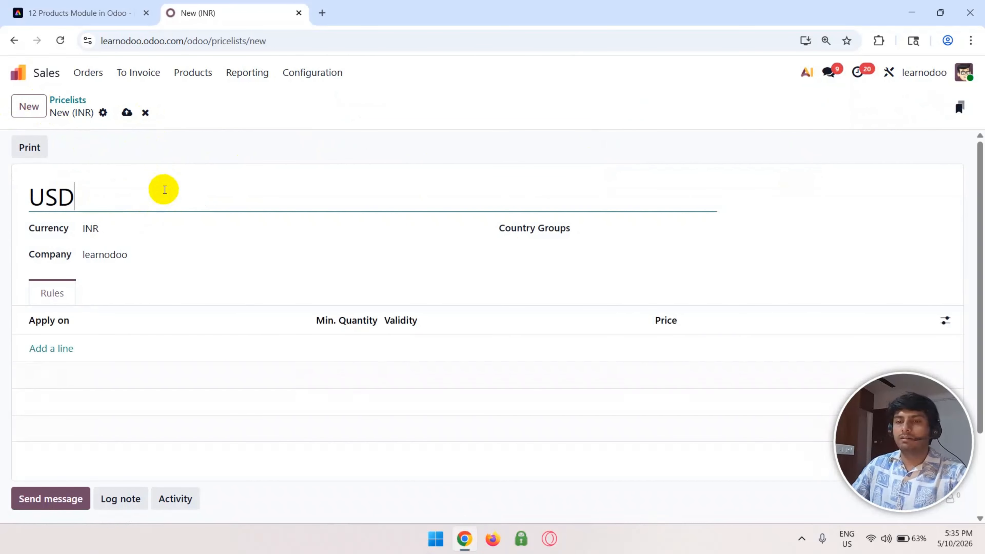
pyautogui.click(146, 230)
pyautogui.click(132, 271)
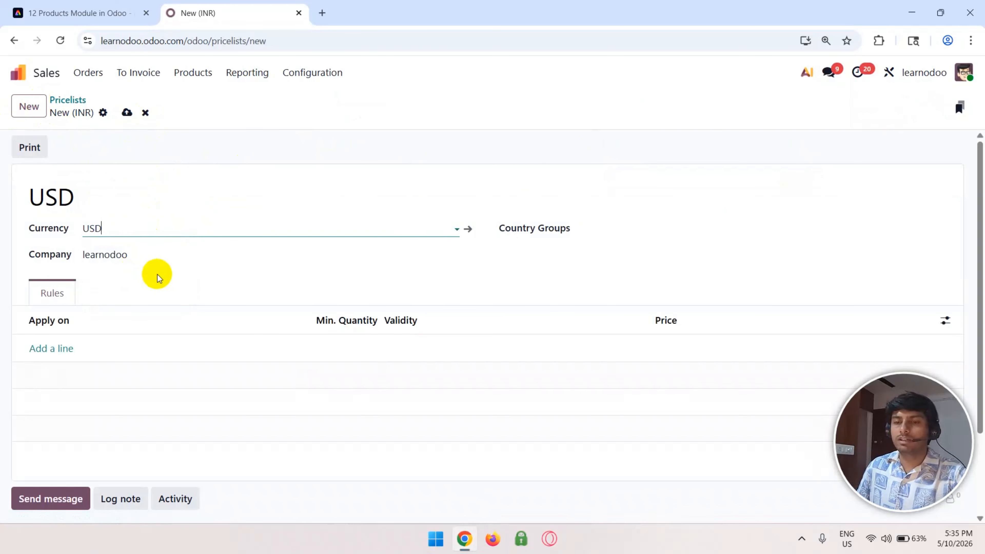
pyautogui.scroll(-3, 157, 278)
pyautogui.scroll(3, 236, 334)
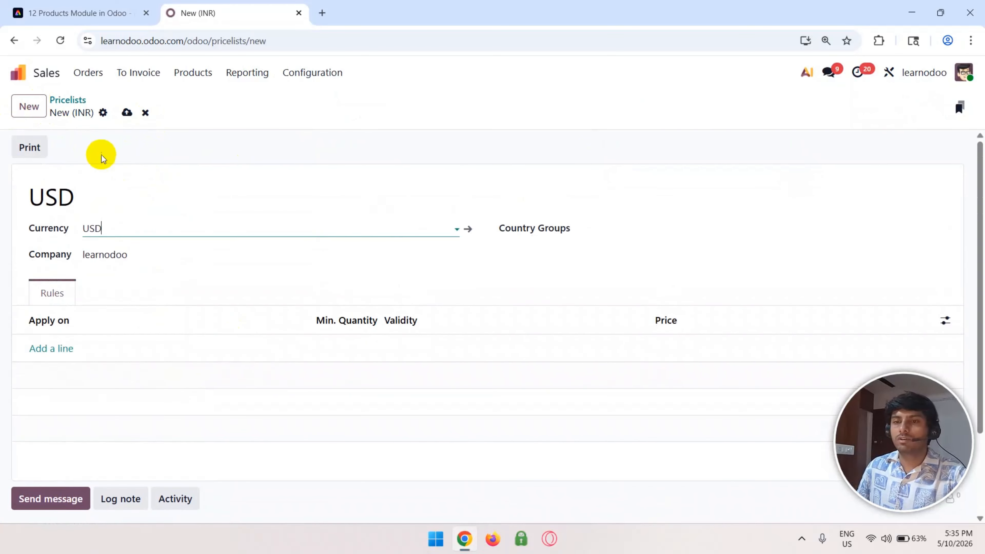
pyautogui.click(126, 112)
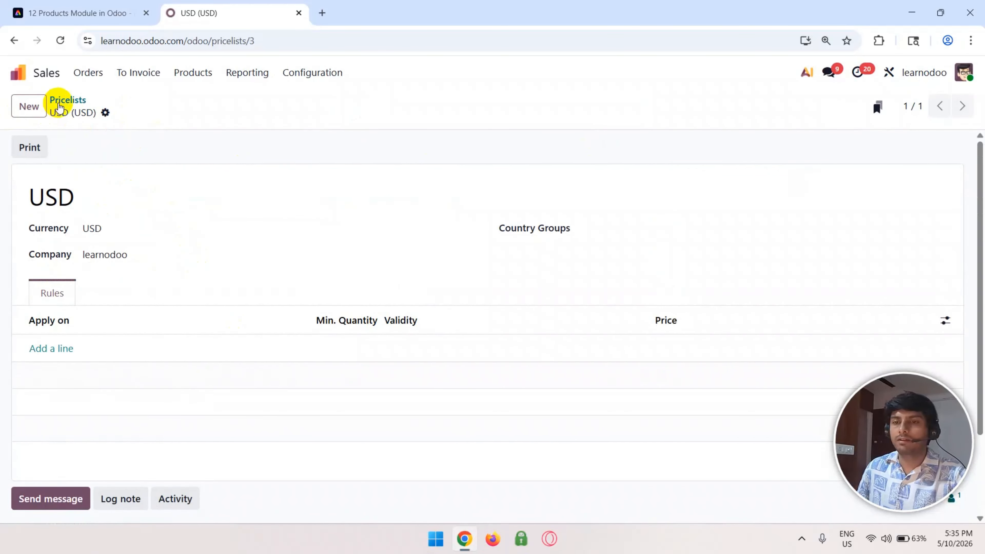
pyautogui.click(59, 103)
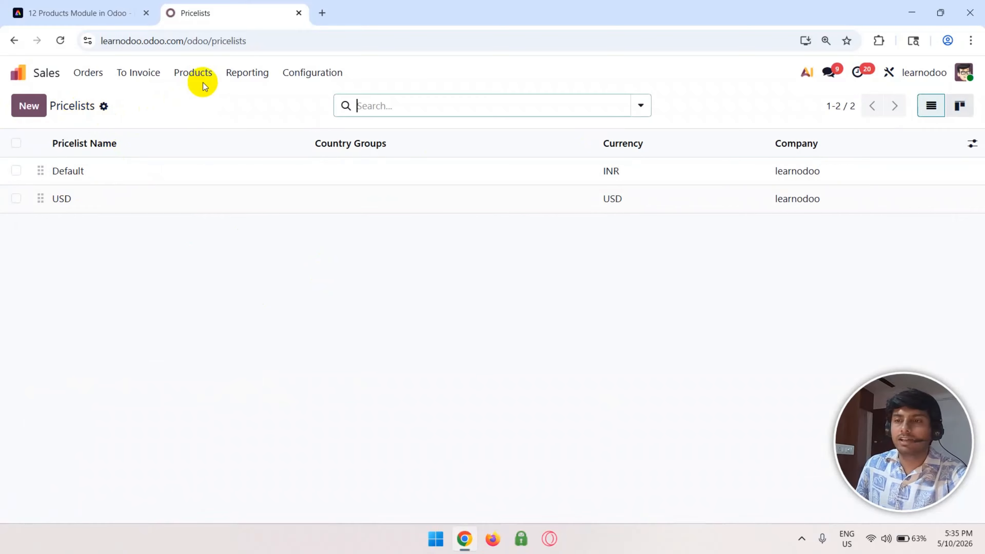
# Revisit the product variants list and return to the product catalogue.
pyautogui.click(195, 74)
pyautogui.click(209, 120)
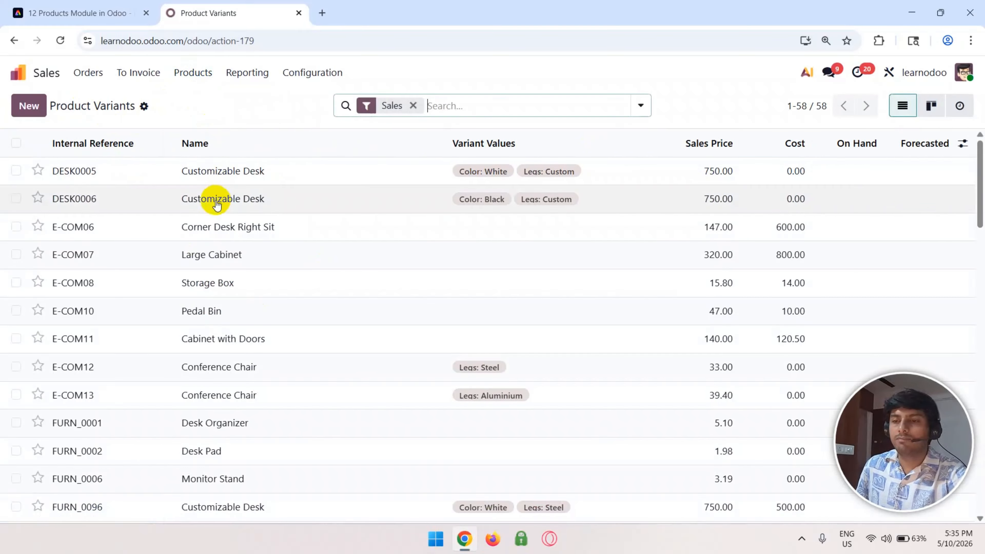
pyautogui.click(192, 73)
pyautogui.click(194, 97)
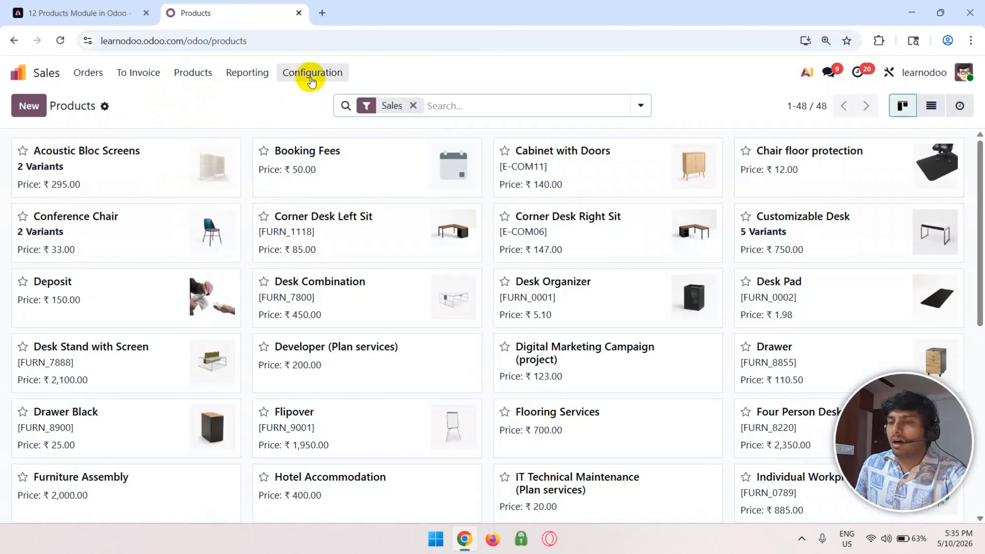
# Open the product attributes configuration and look through the attributes' display types and variant creation modes.
pyautogui.click(328, 78)
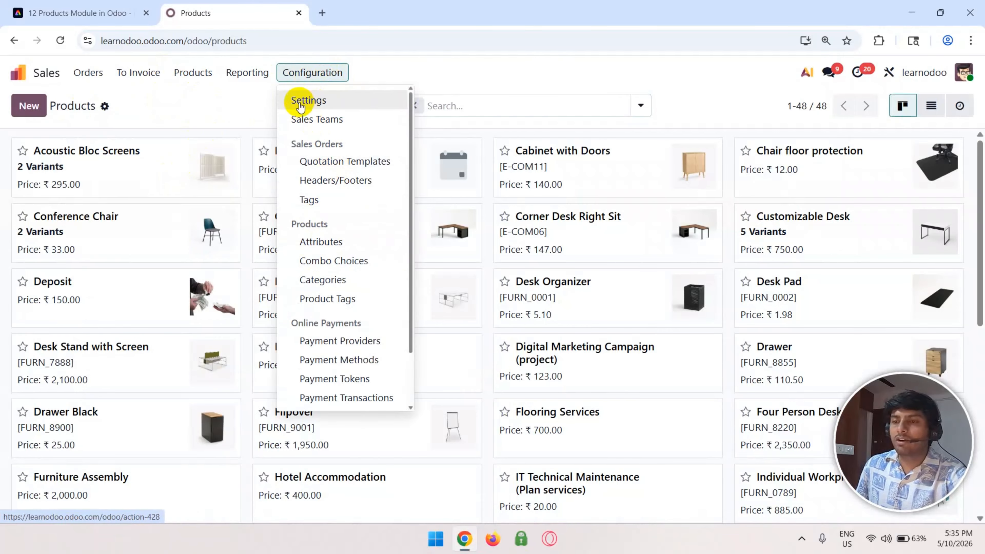
pyautogui.doubleClick(318, 223)
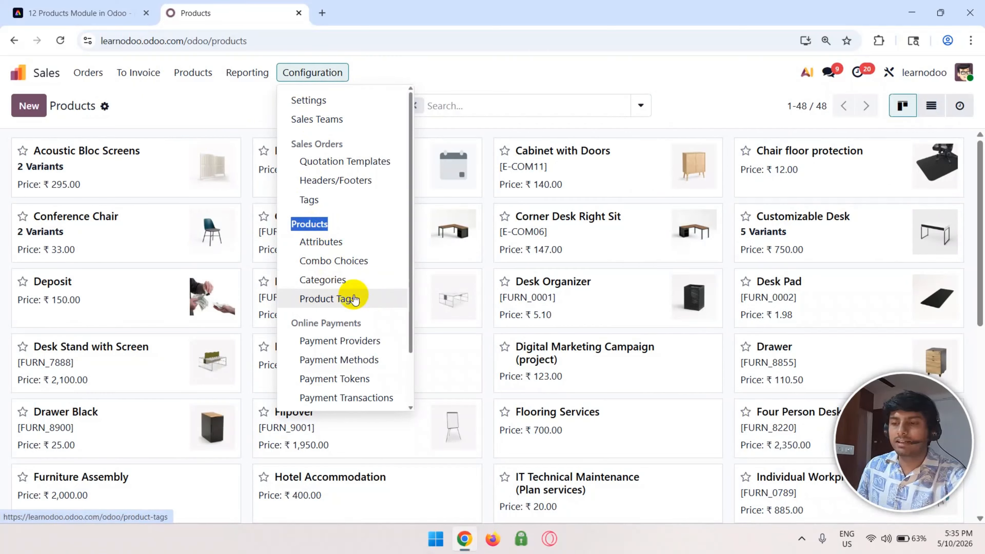
pyautogui.click(343, 248)
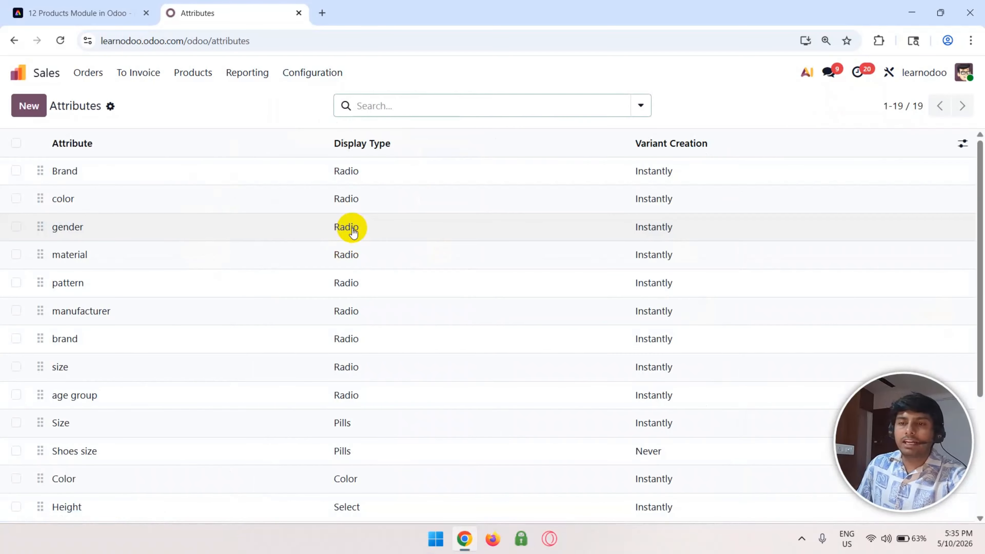
pyautogui.scroll(-5, 233, 252)
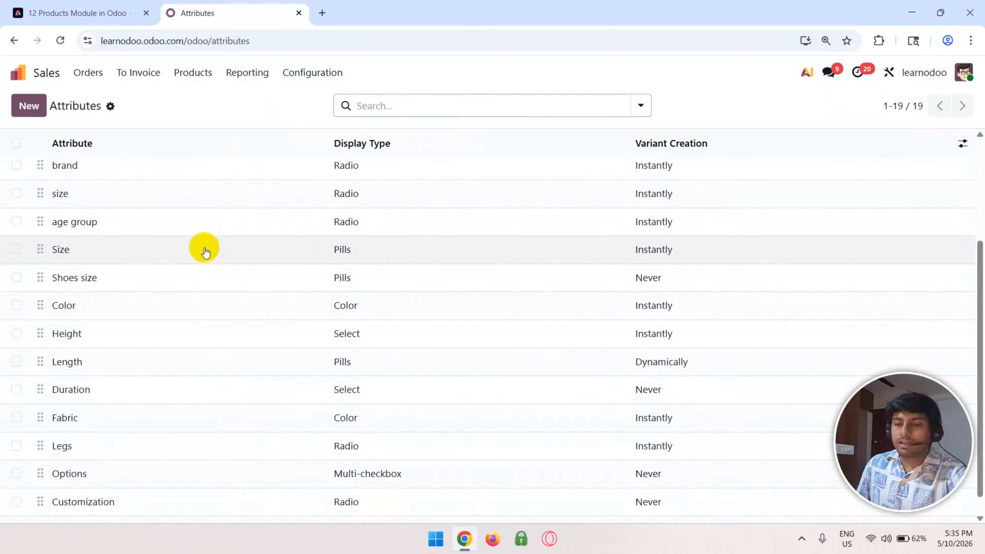
pyautogui.scroll(5, 204, 251)
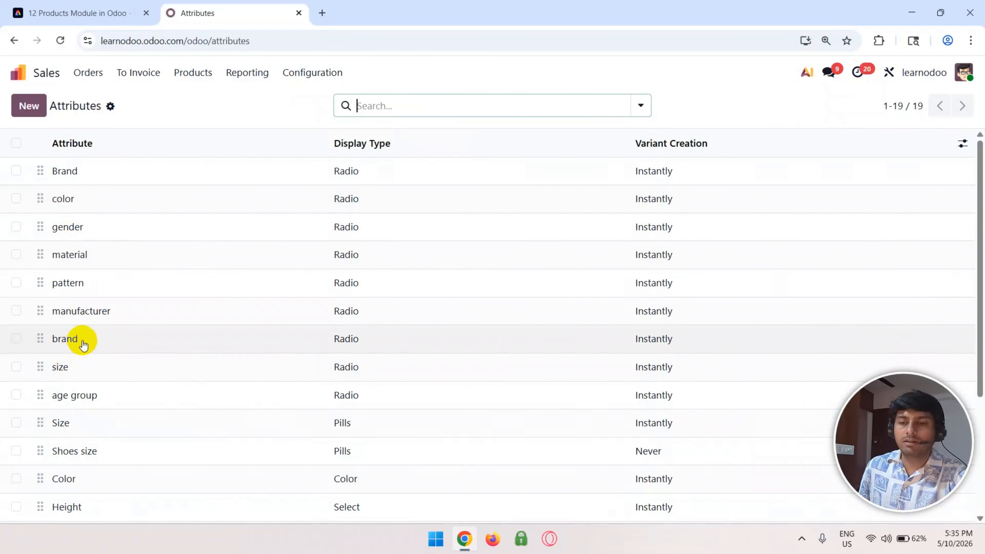
pyautogui.scroll(-3, 83, 344)
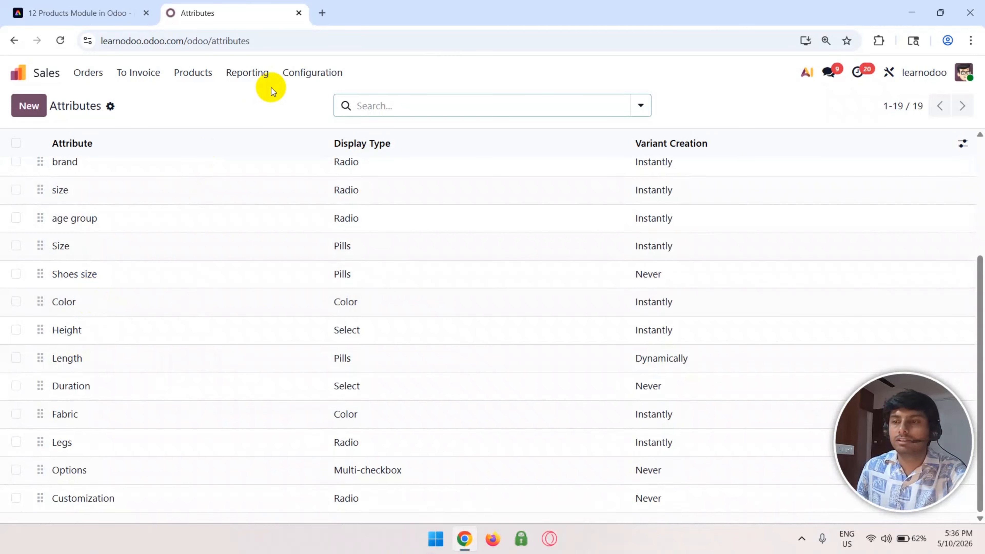
# Open a blank form for a new product attribute.
pyautogui.click(304, 74)
pyautogui.click(177, 135)
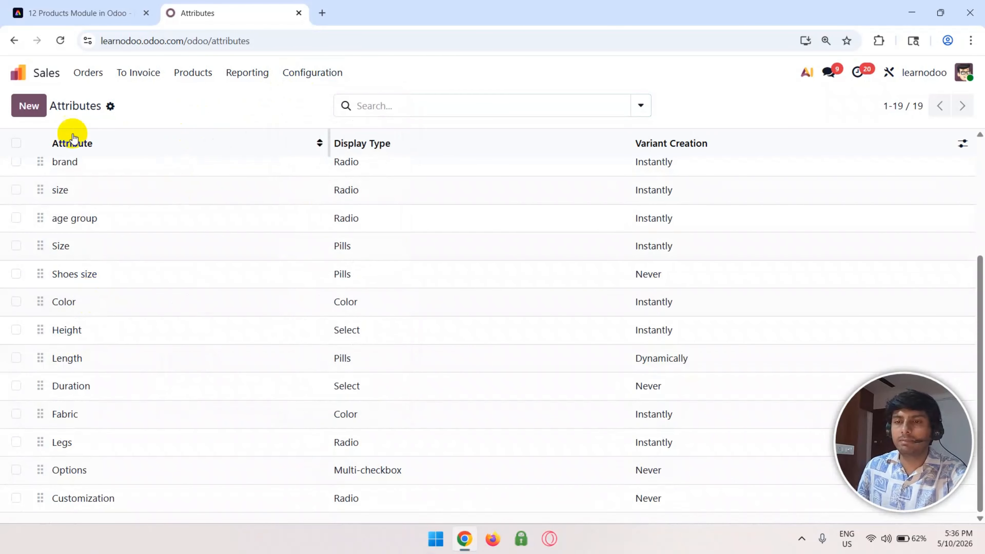
pyautogui.click(29, 106)
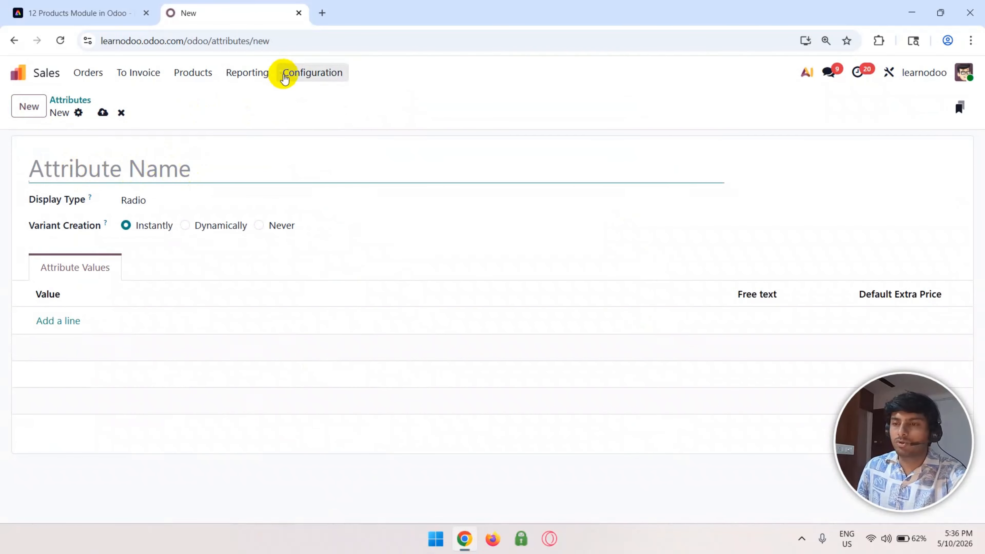
# Open the Desk Accessories Combo from the combo choices and examine its name, product options and extra prices.
pyautogui.click(287, 72)
pyautogui.click(336, 261)
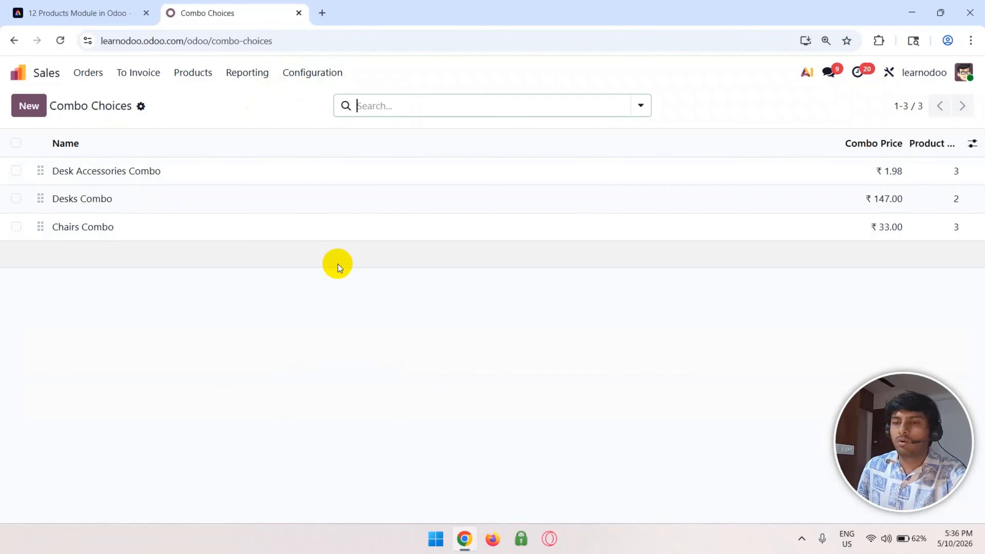
pyautogui.click(140, 173)
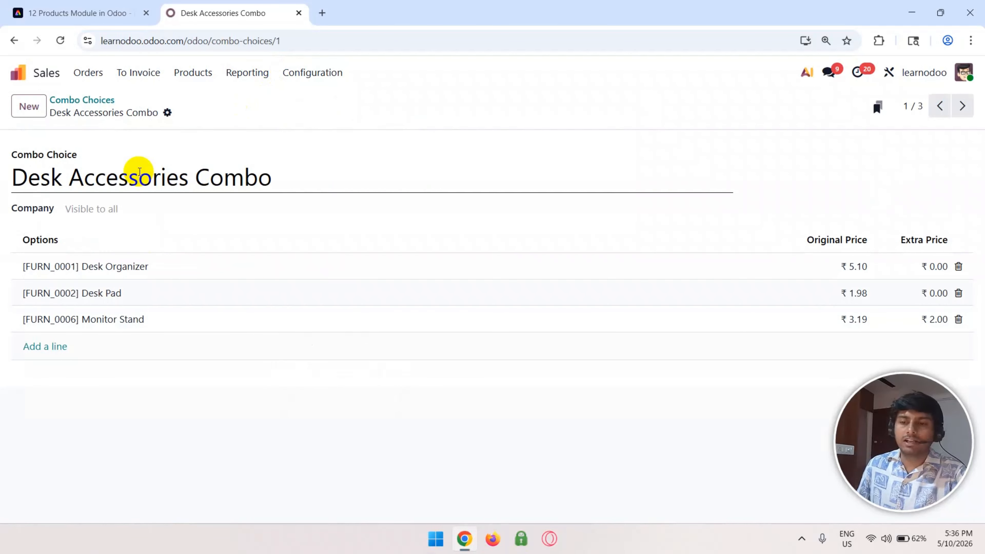
pyautogui.moveTo(273, 178); pyautogui.dragTo(7, 177)
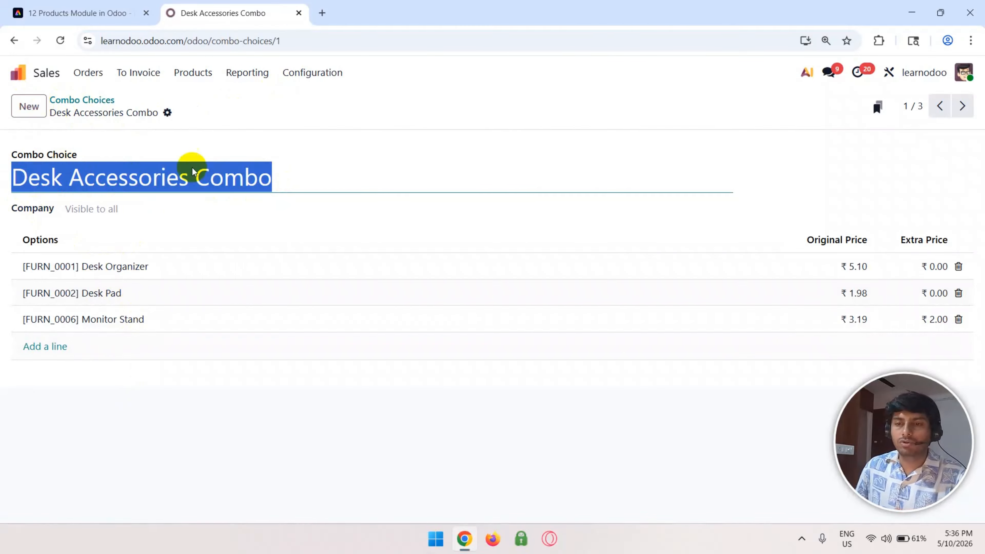
# Open a blank form for a new combo choice and revisit the pricelists.
pyautogui.click(324, 120)
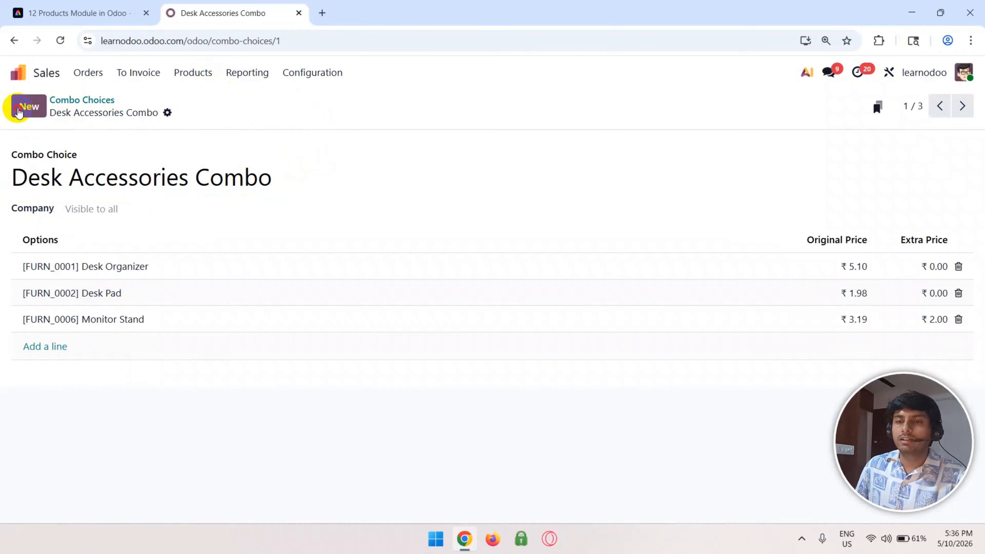
pyautogui.click(27, 104)
pyautogui.click(223, 77)
pyautogui.click(195, 78)
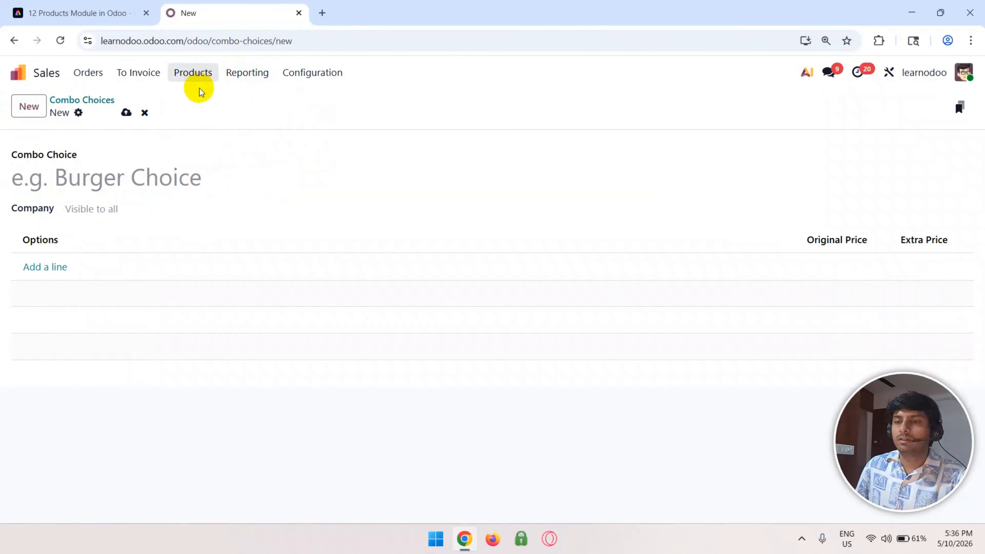
pyautogui.click(196, 79)
pyautogui.click(223, 140)
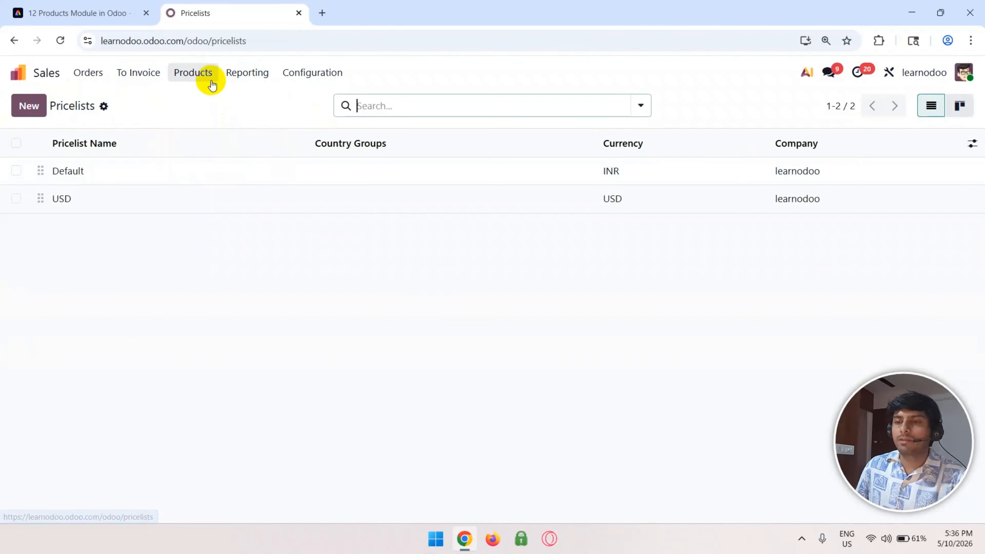
# Open the product variants list and view a blank form for a new variant.
pyautogui.click(206, 75)
pyautogui.click(215, 118)
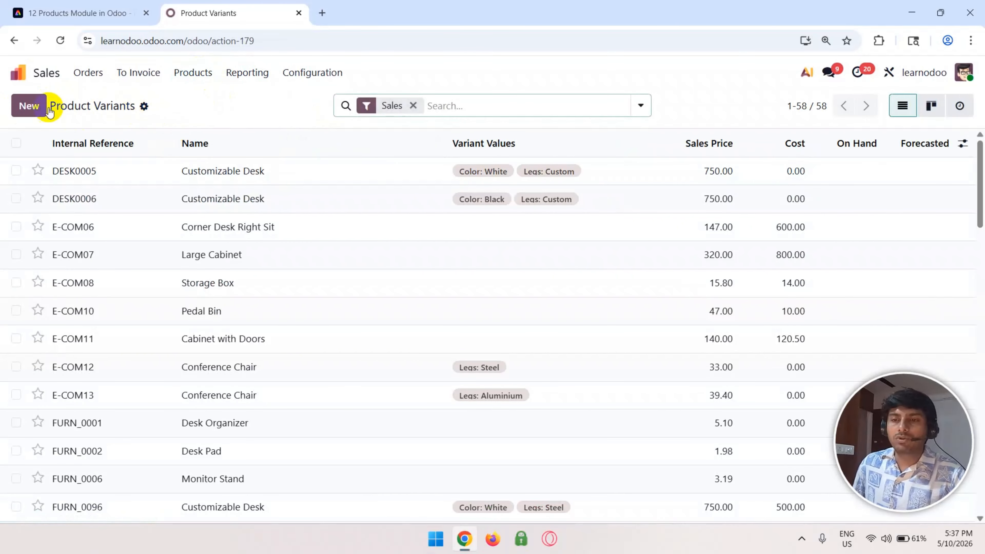
pyautogui.click(30, 109)
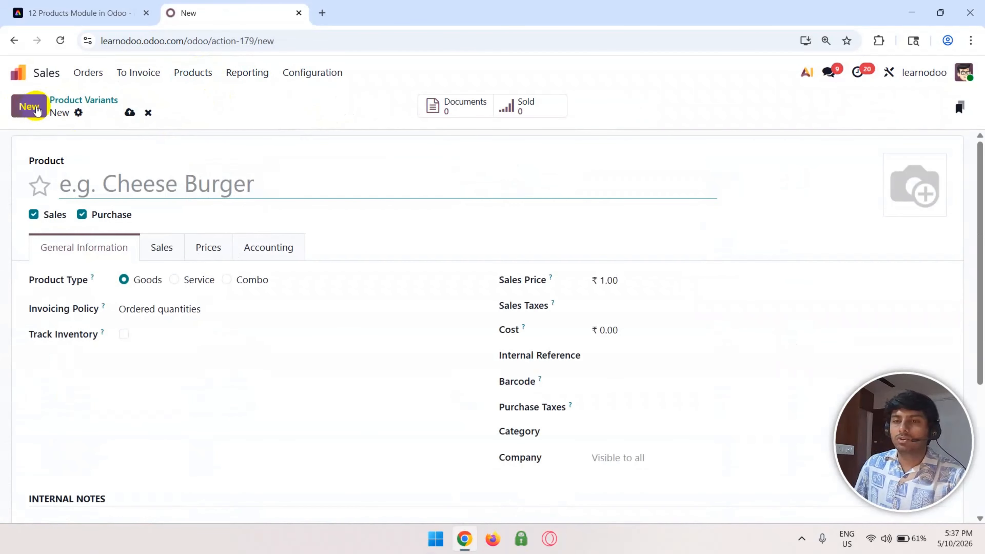
# Start a new product from the product catalogue and name it T-Shirt.
pyautogui.click(181, 80)
pyautogui.click(191, 99)
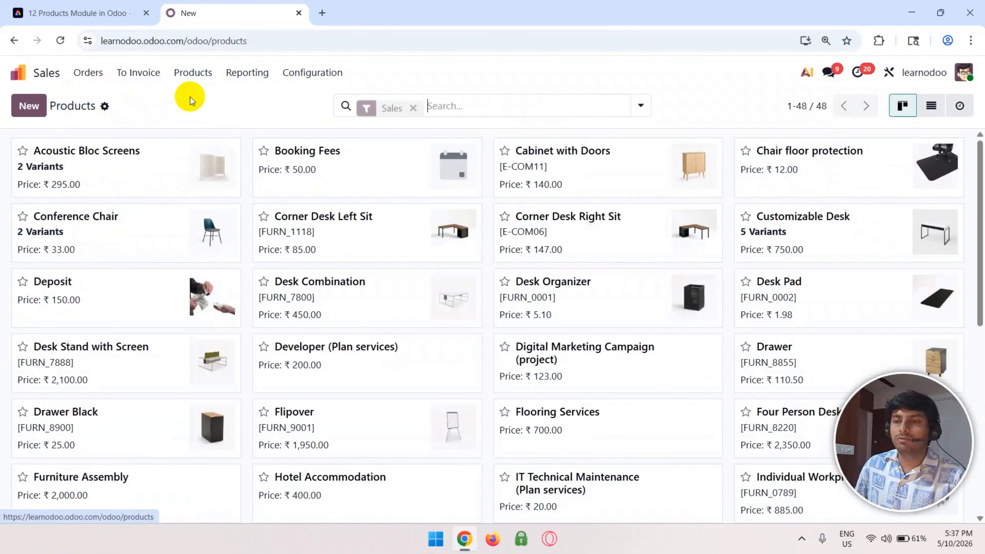
pyautogui.click(38, 107)
pyautogui.click(136, 184)
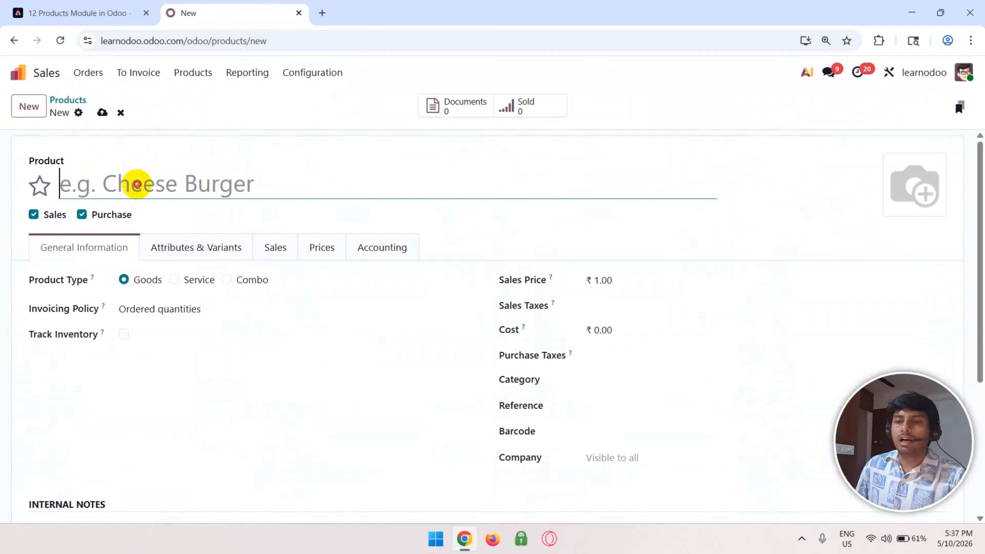
pyautogui.write('T-Shirt')
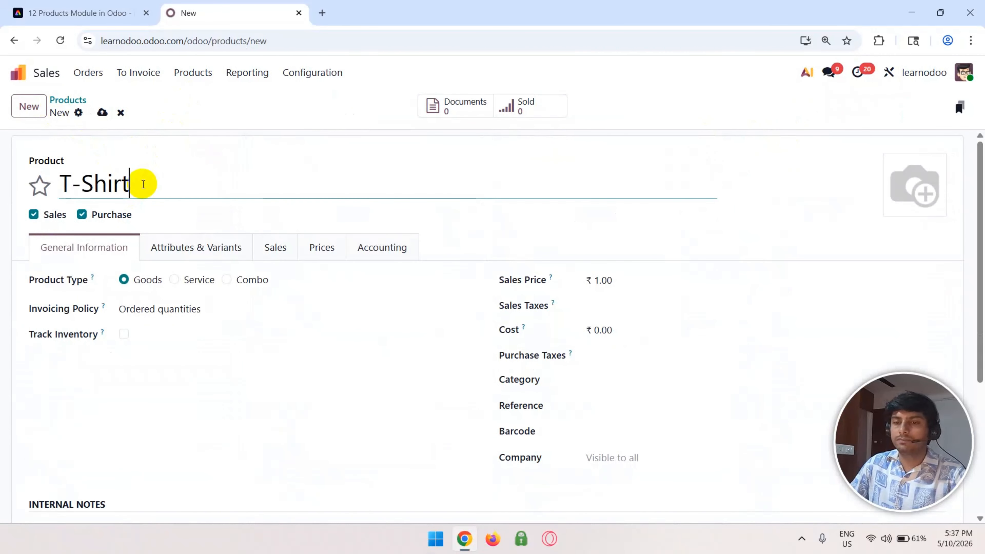
pyautogui.click(175, 219)
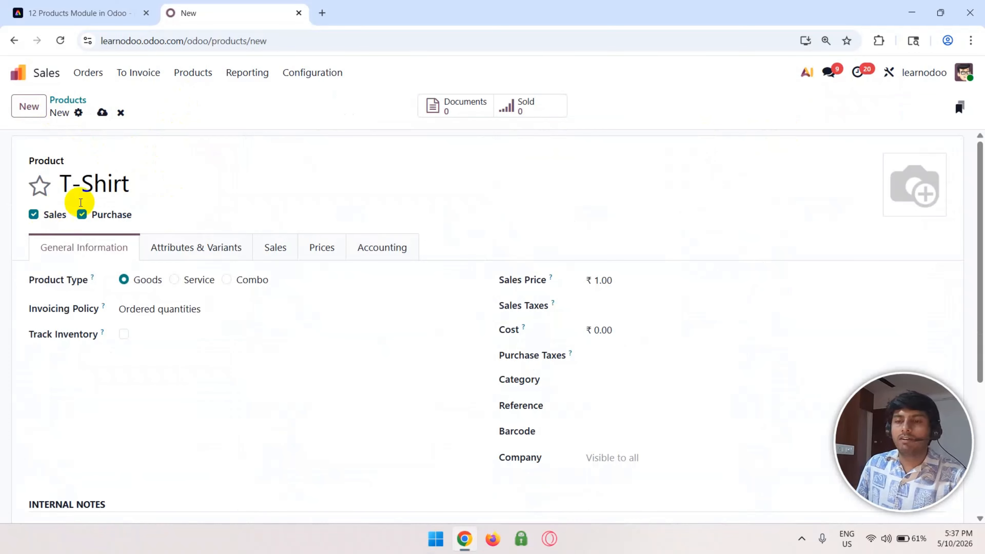
# Turn off the Purchase option for the T-Shirt product and rename it T-Shirt-XYZ.
pyautogui.click(174, 183)
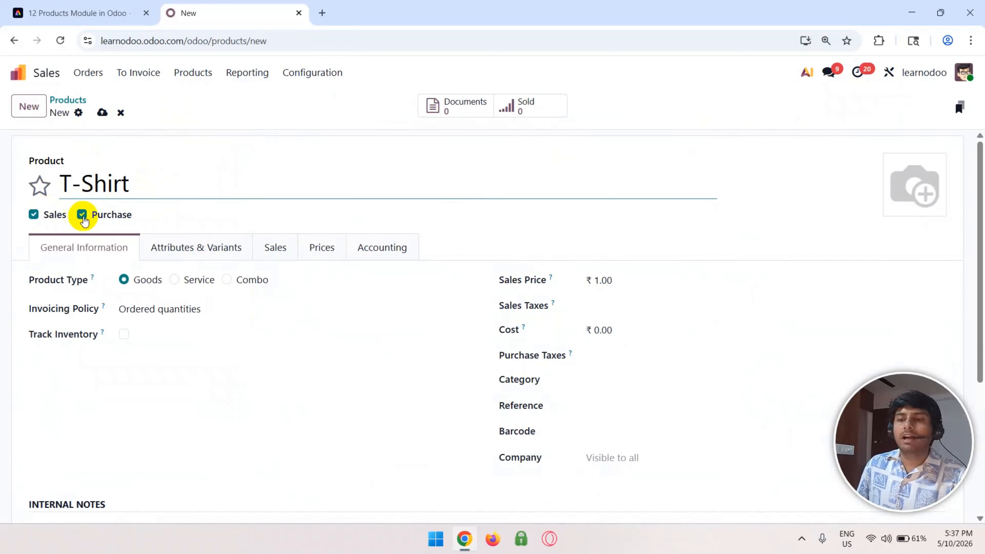
pyautogui.click(82, 215)
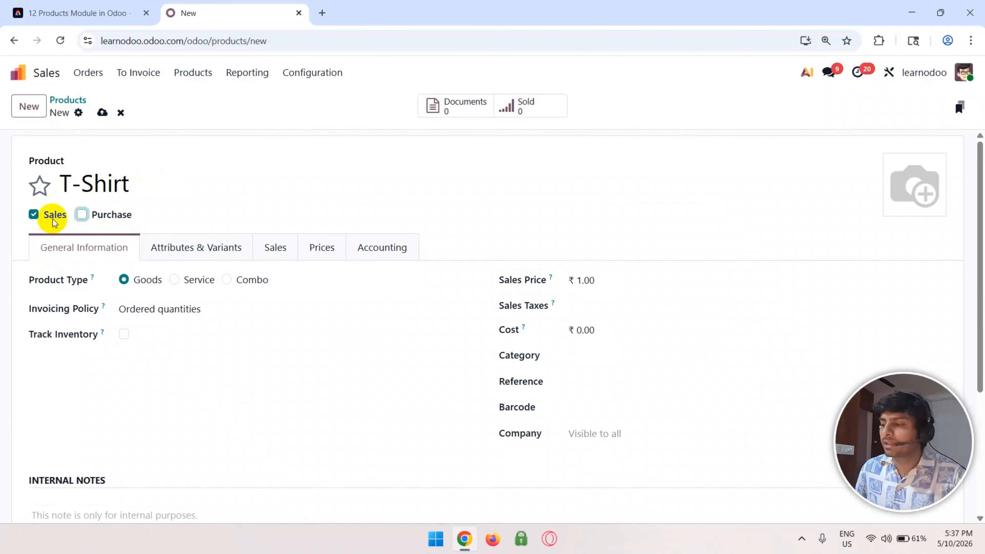
pyautogui.click(152, 178)
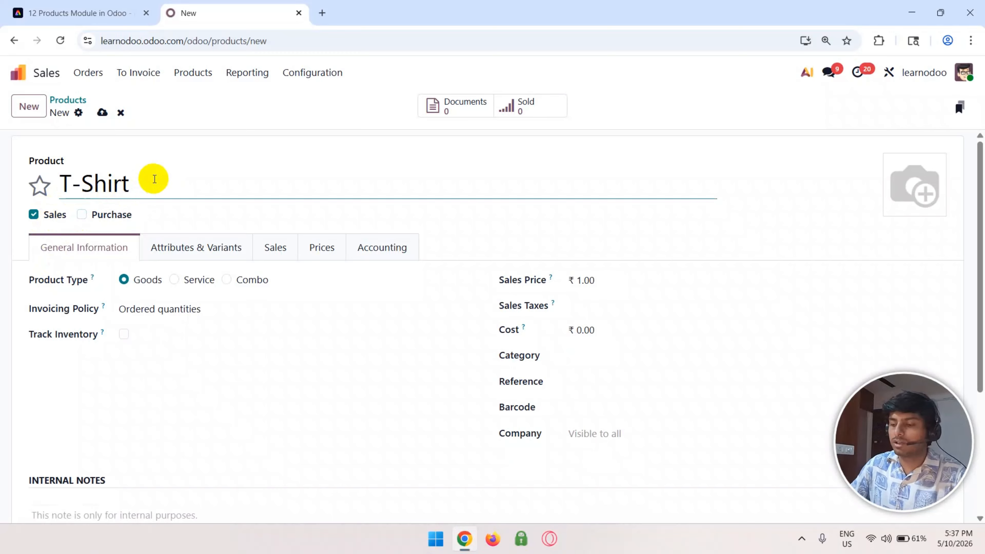
pyautogui.write('-')
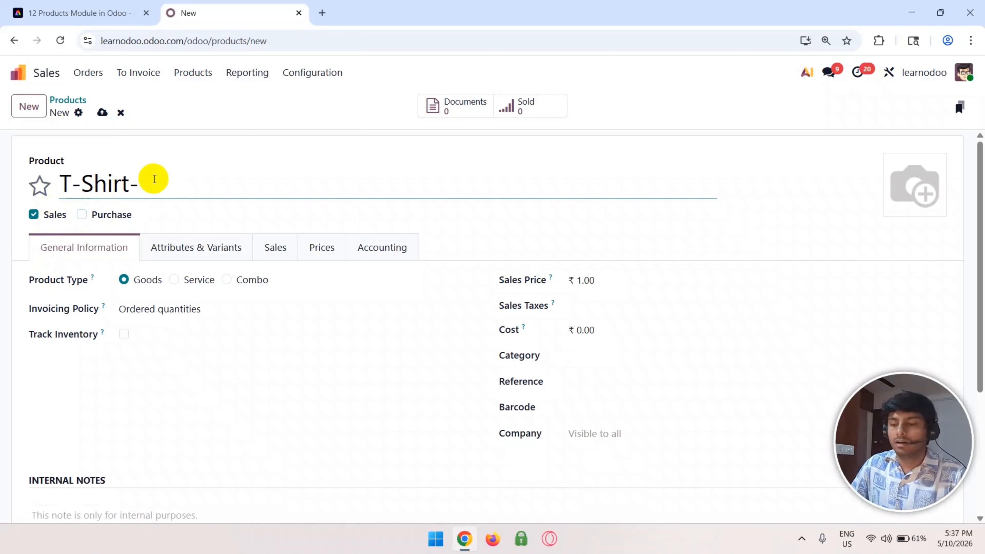
pyautogui.write('XU')
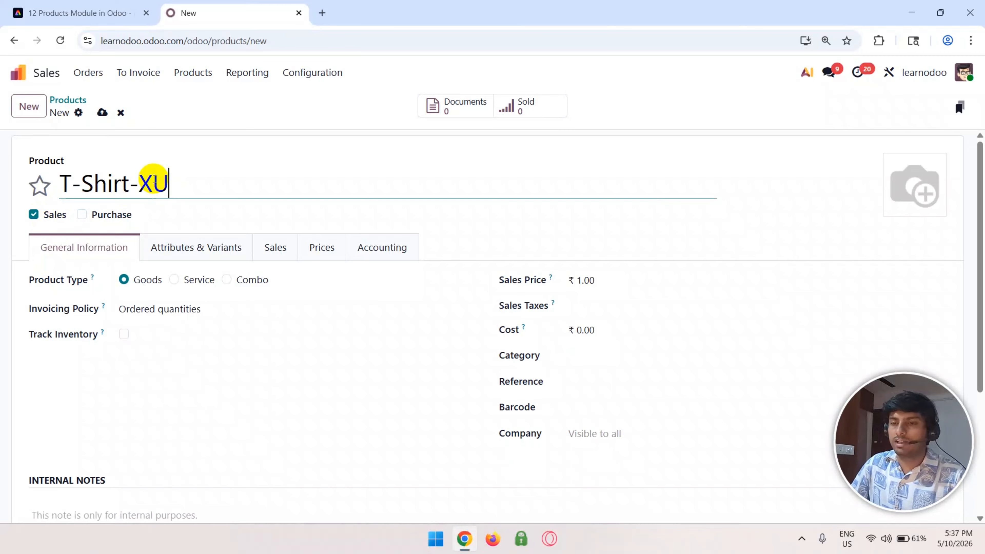
pyautogui.press('BackSpace')
pyautogui.write('YZ')
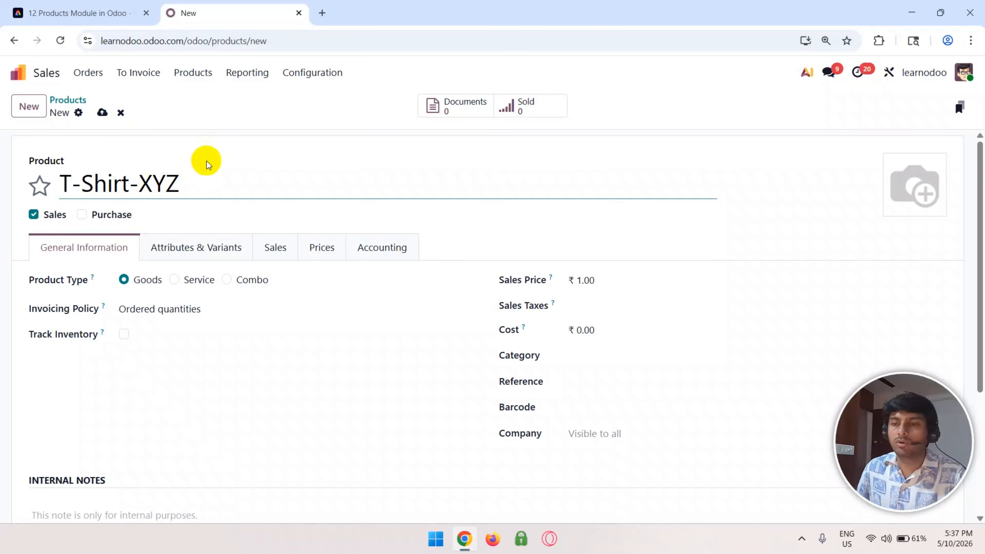
pyautogui.scroll(-2, 105, 226)
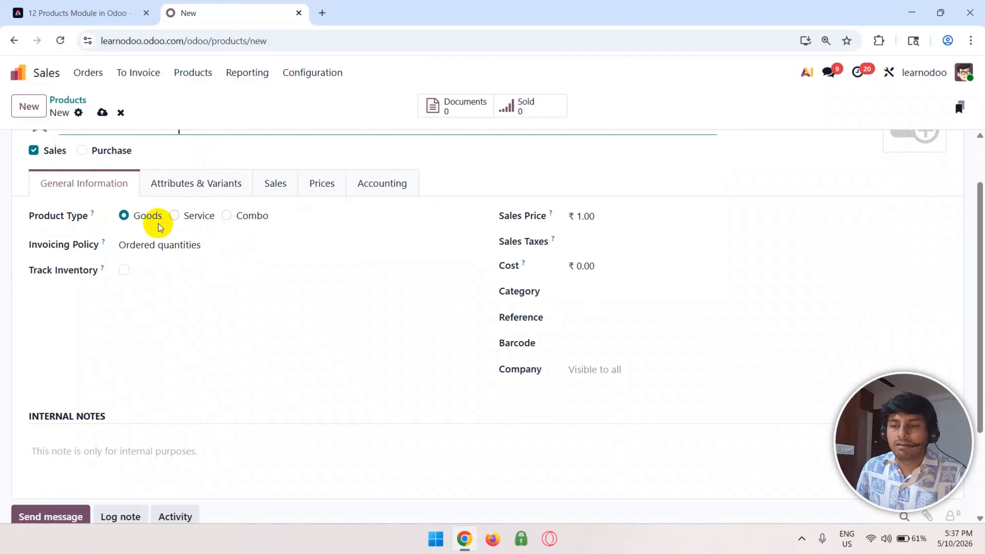
pyautogui.scroll(2, 154, 226)
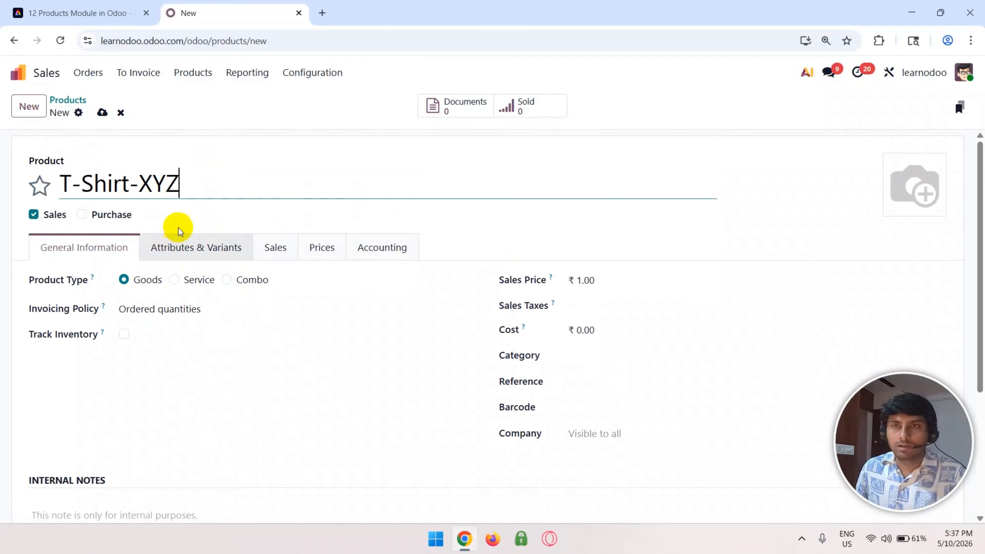
# Try the Combo product type, return to Goods, and look at the invoicing policy options.
pyautogui.moveTo(193, 185); pyautogui.dragTo(60, 182)
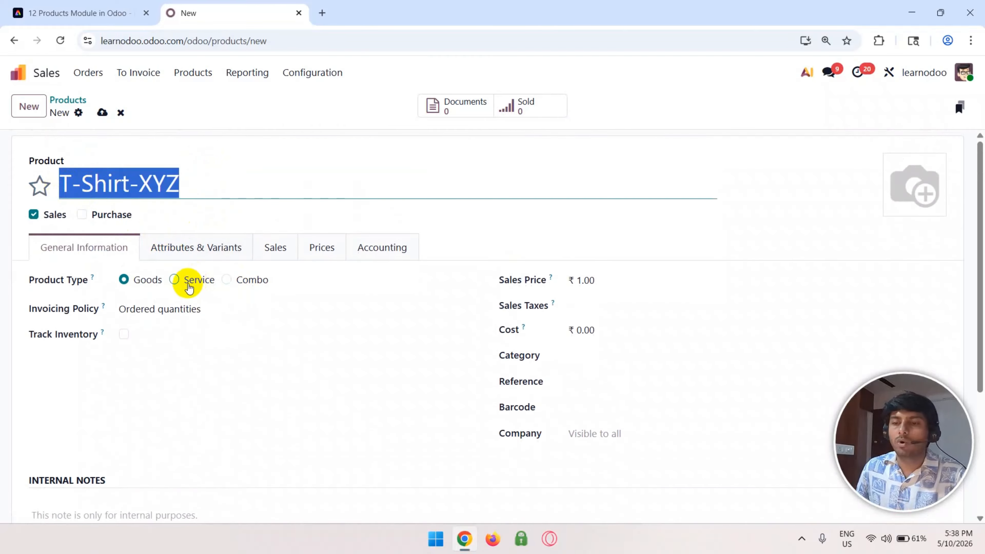
pyautogui.click(241, 285)
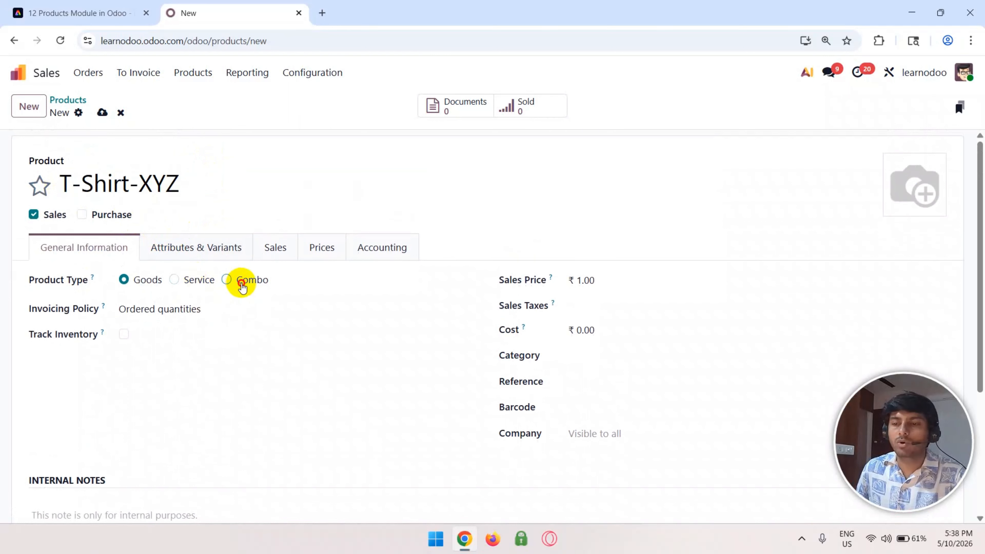
pyautogui.click(139, 287)
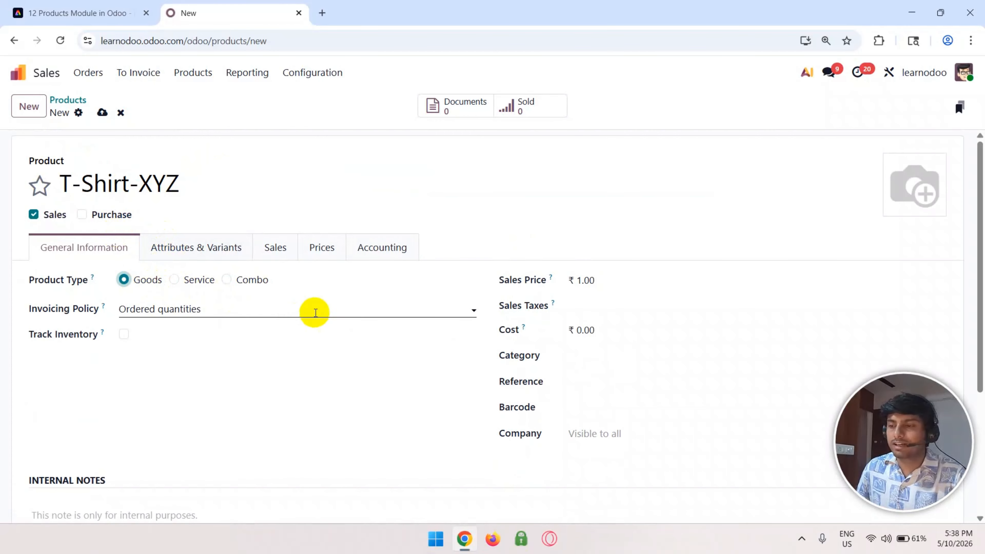
pyautogui.click(178, 309)
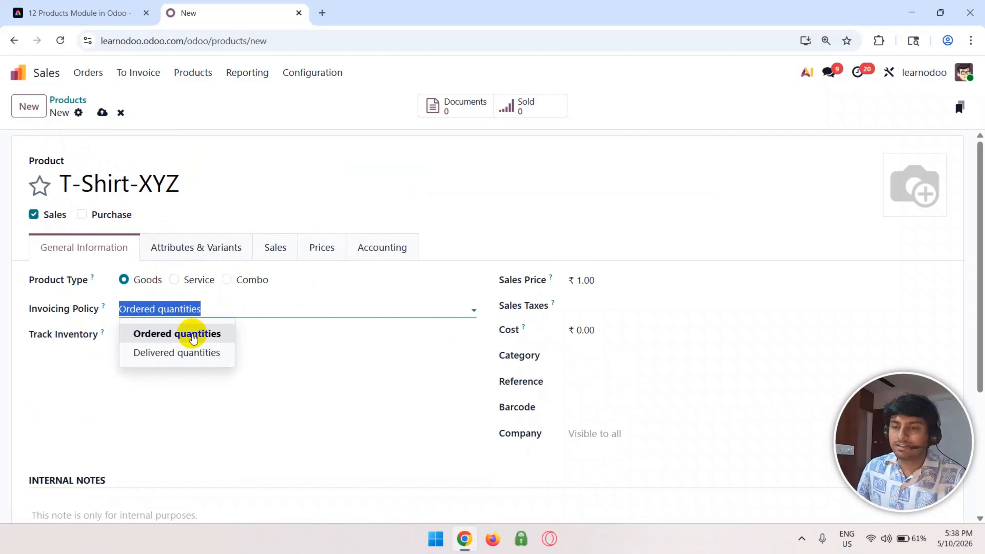
pyautogui.click(76, 369)
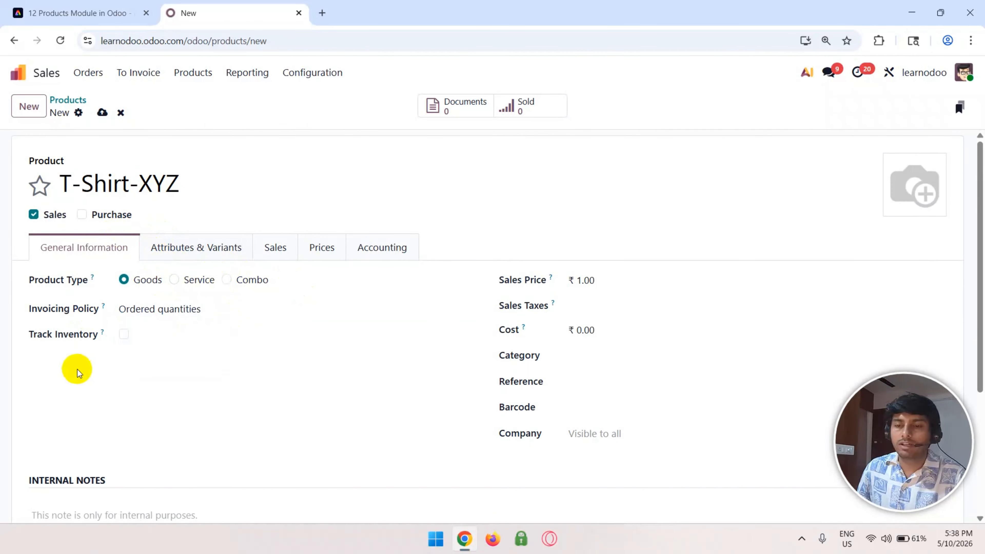
# Enable inventory tracking for the T-Shirt-XYZ product.
pyautogui.click(124, 336)
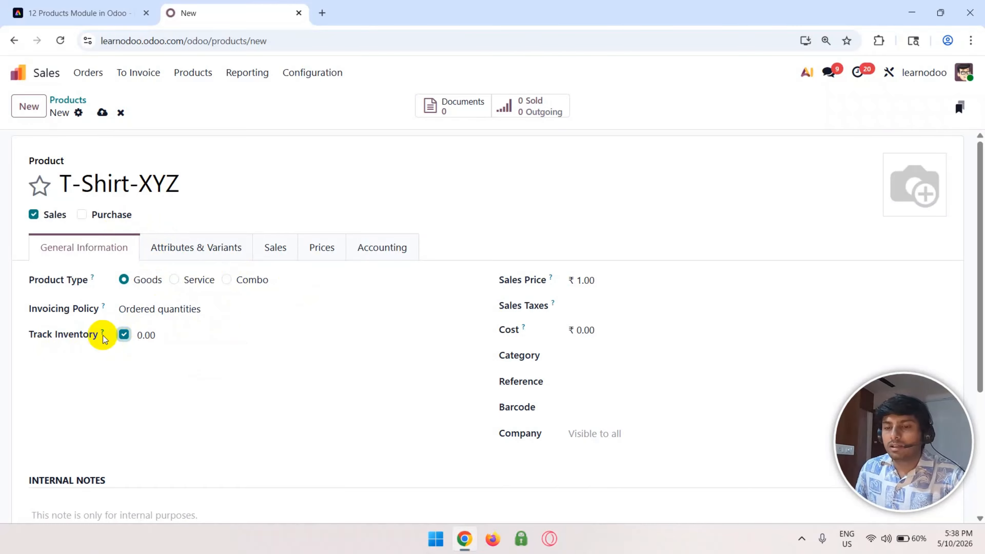
pyautogui.moveTo(102, 335)
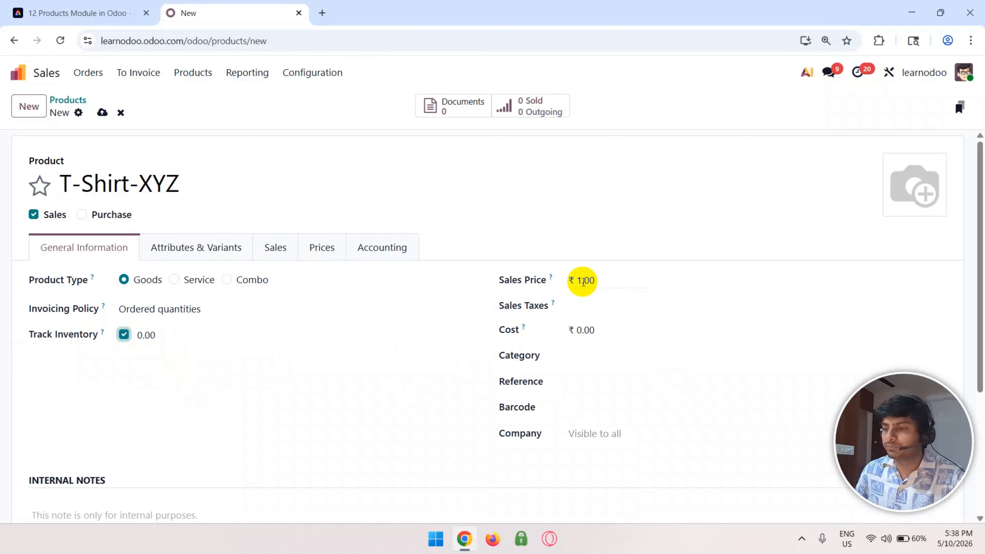
# Set the product's cost to ₹10 and its sales price to ₹8.
pyautogui.click(609, 278)
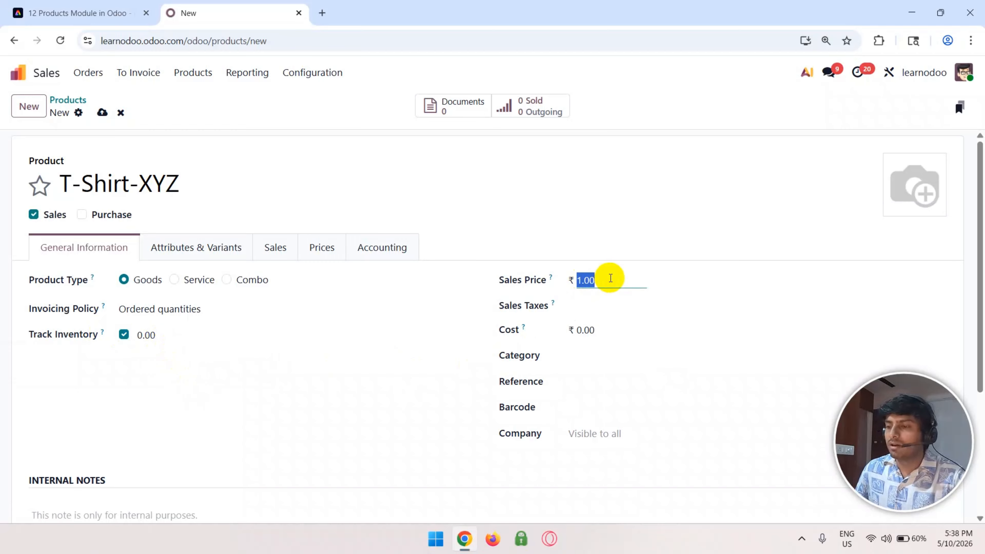
pyautogui.click(614, 331)
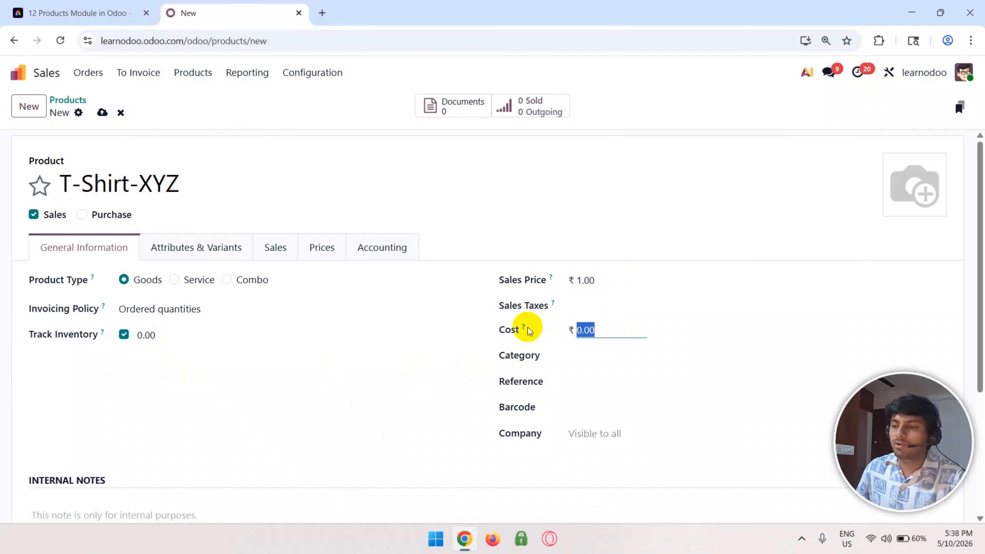
pyautogui.moveTo(528, 328)
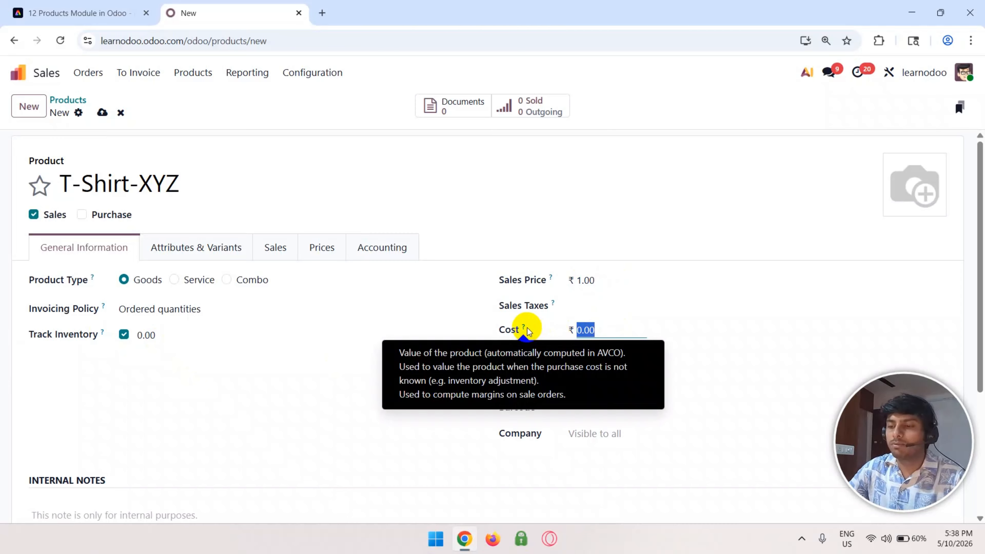
pyautogui.click(609, 280)
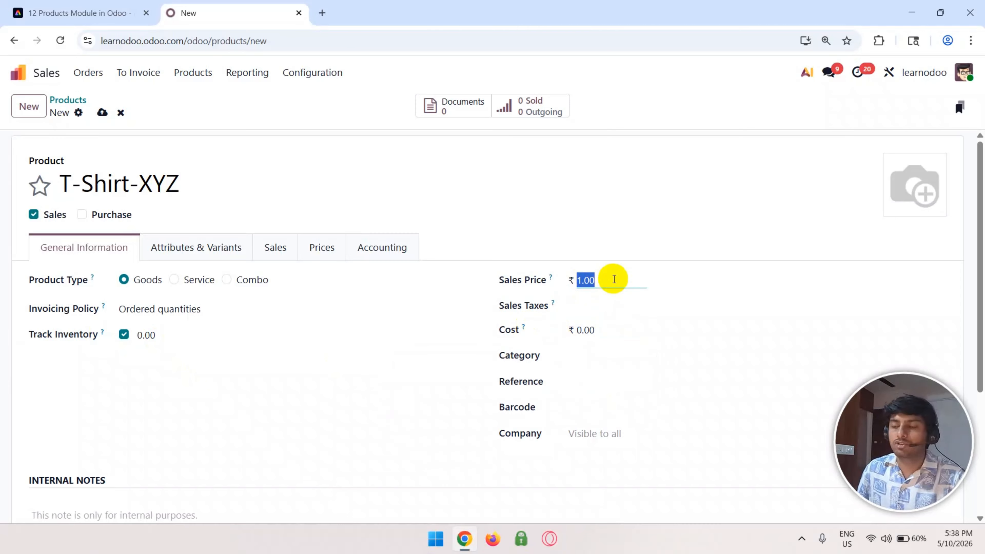
pyautogui.click(609, 330)
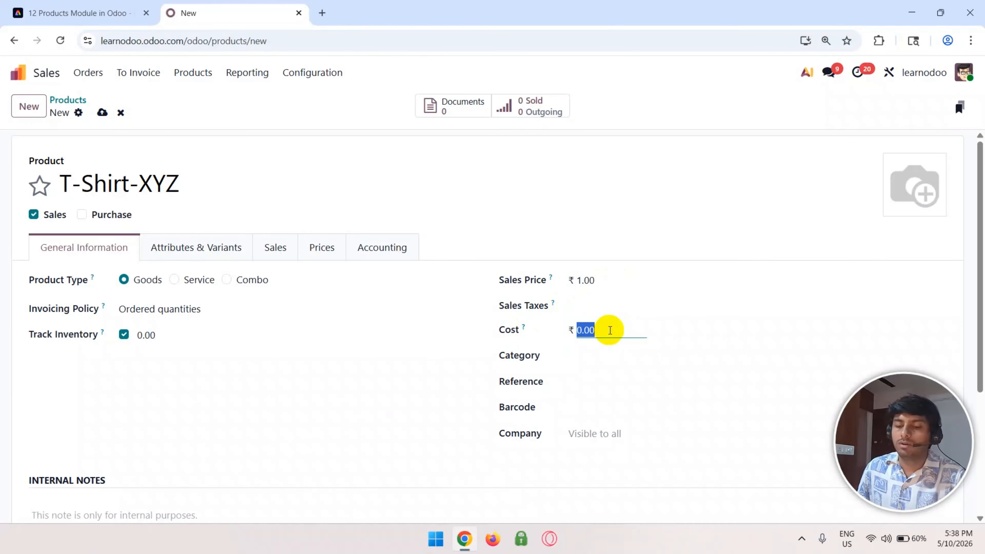
pyautogui.write('10')
pyautogui.click(442, 391)
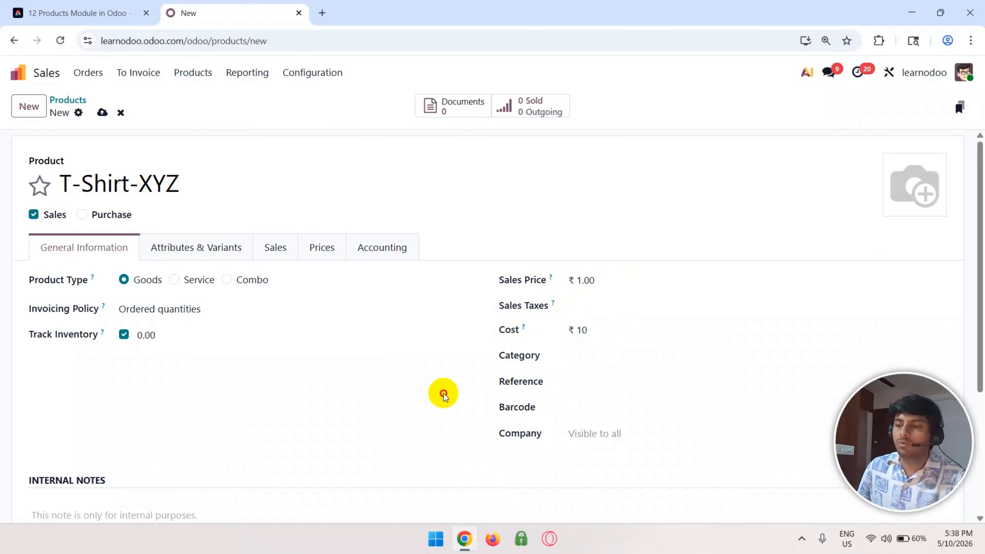
pyautogui.click(620, 275)
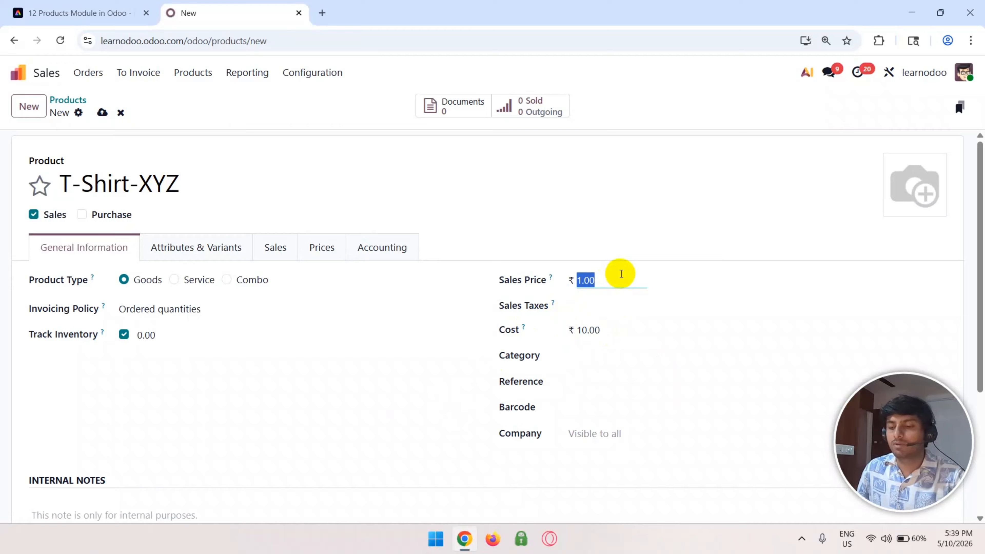
pyautogui.write('8')
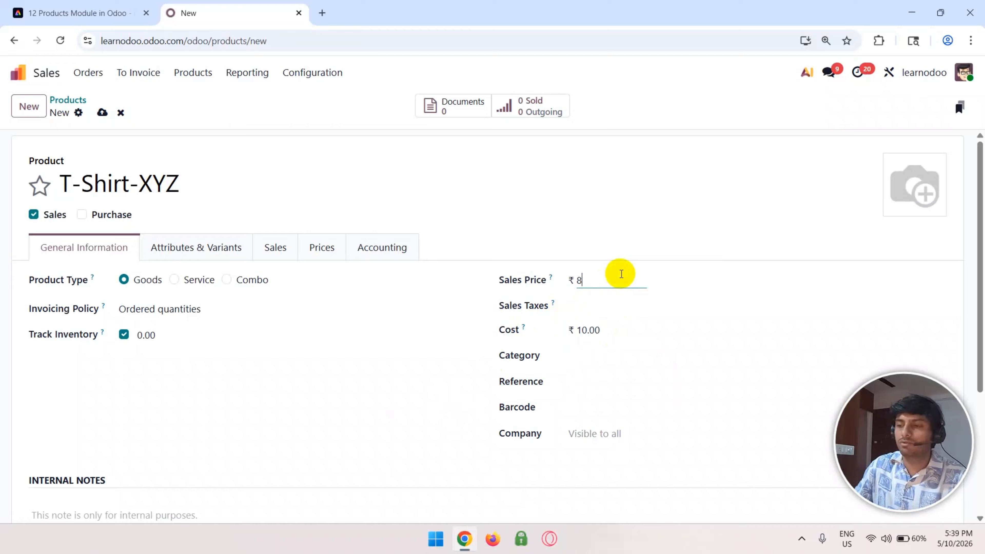
pyautogui.click(409, 362)
# Create a new product category named Apparel without a parent category and assign it to T-Shirt-XYZ.
pyautogui.click(596, 355)
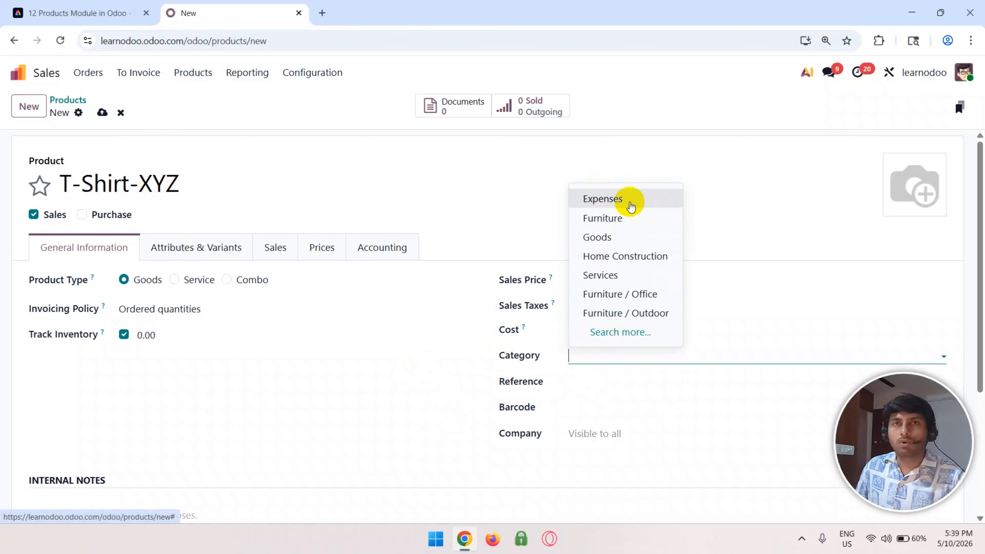
pyautogui.click(625, 331)
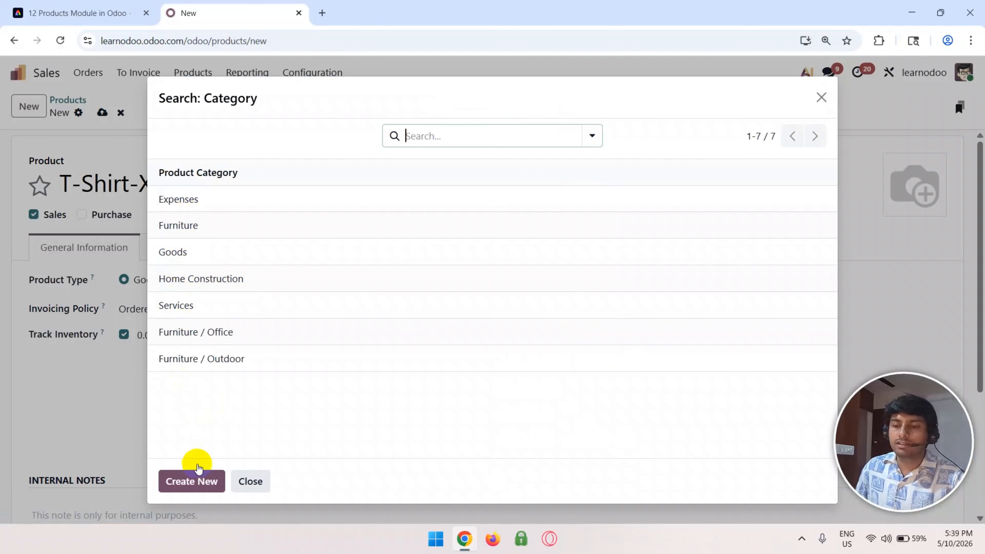
pyautogui.click(193, 480)
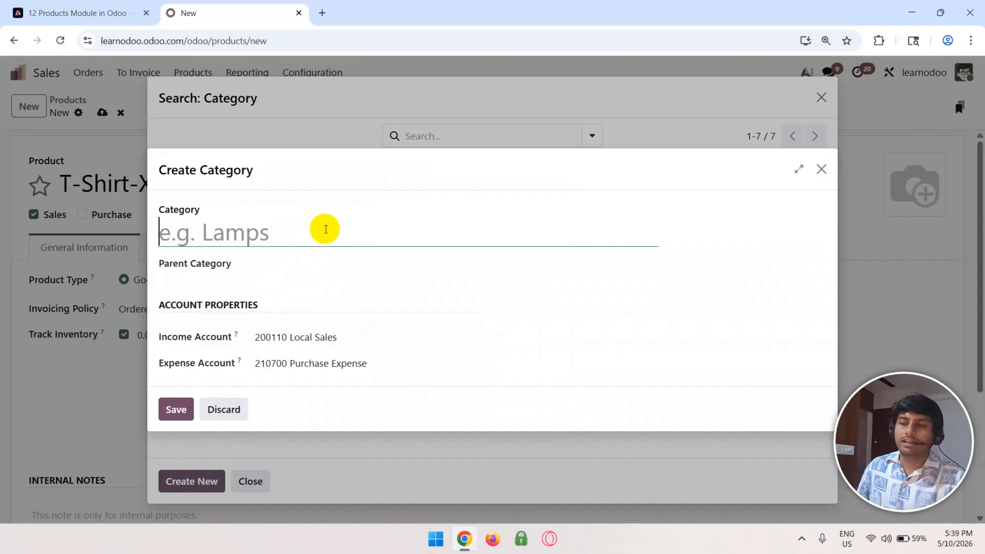
pyautogui.write('Apparel')
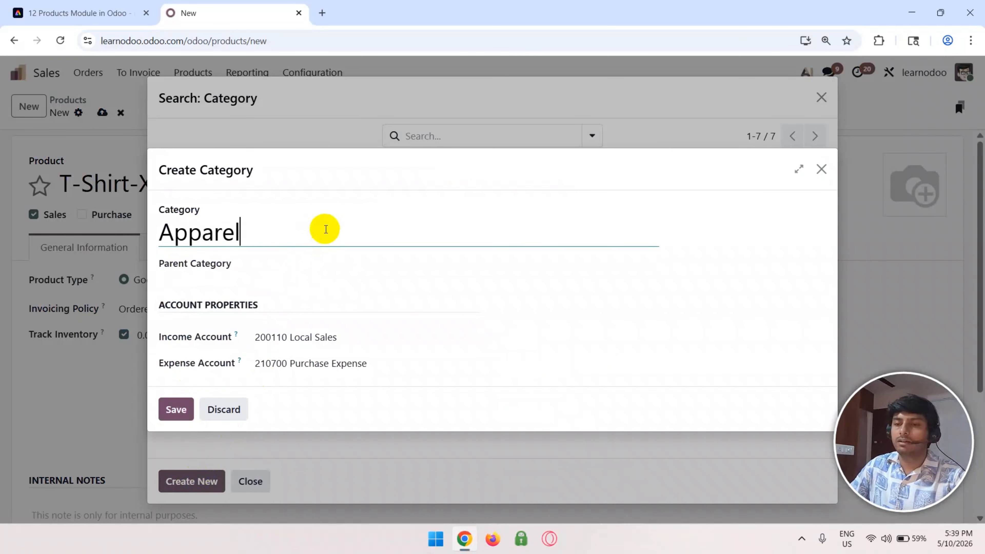
pyautogui.press('BackSpace')
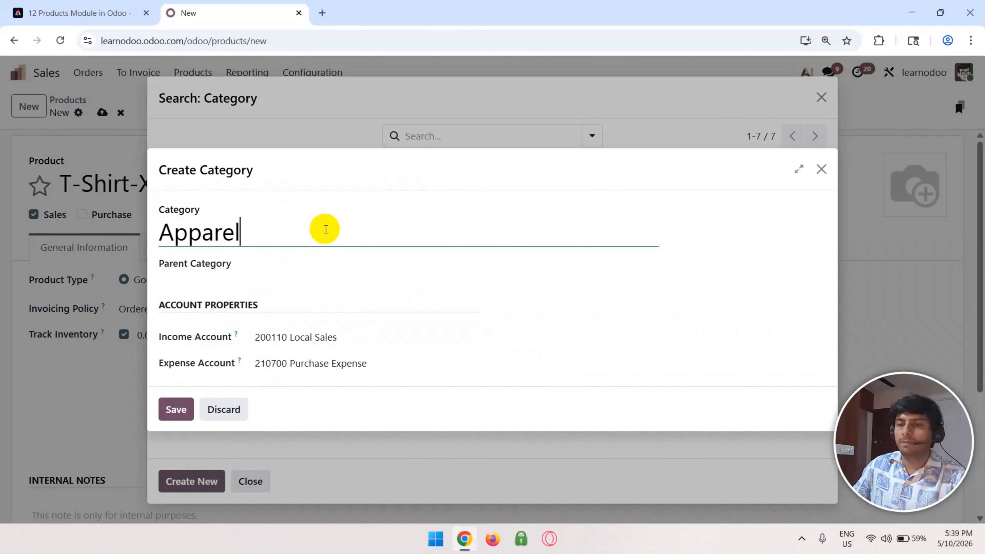
pyautogui.click(276, 265)
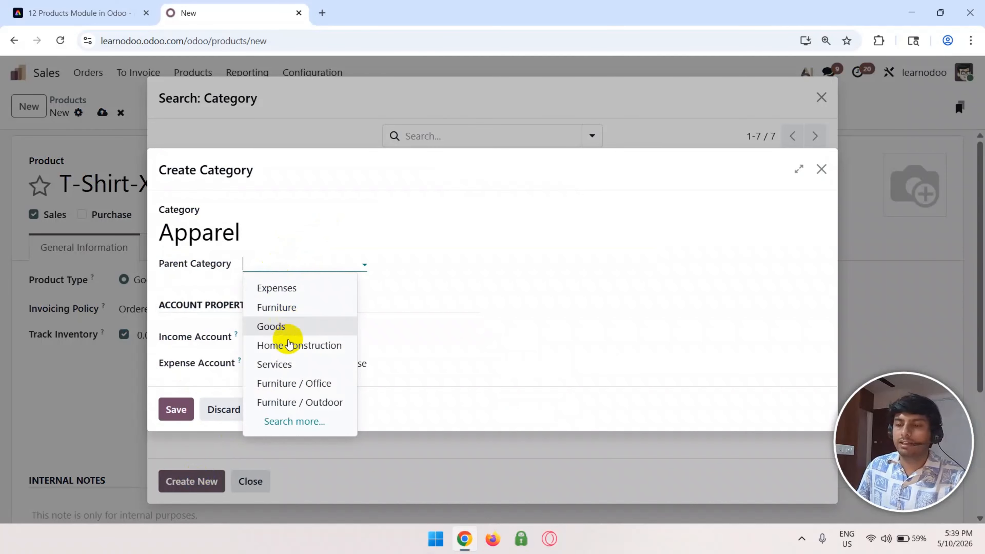
pyautogui.click(437, 279)
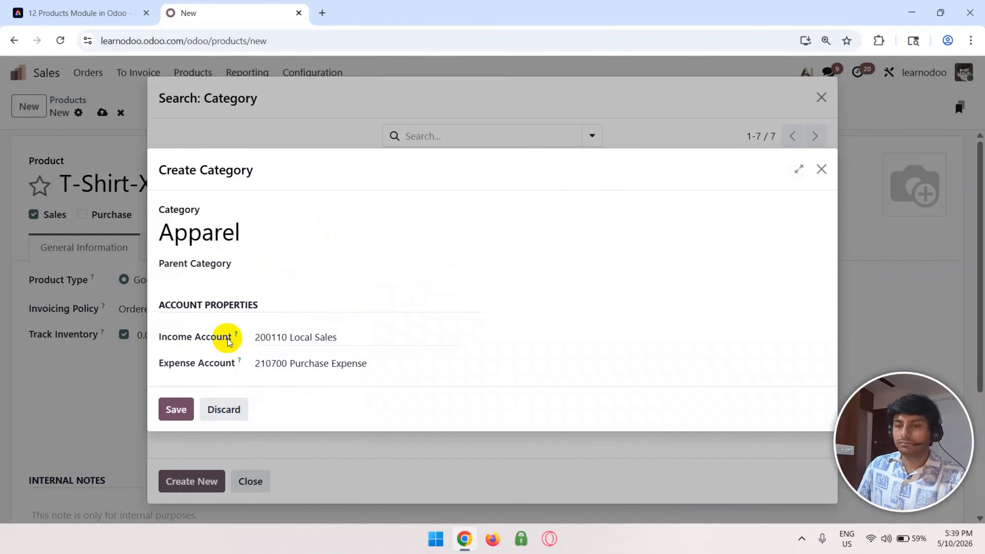
pyautogui.click(187, 408)
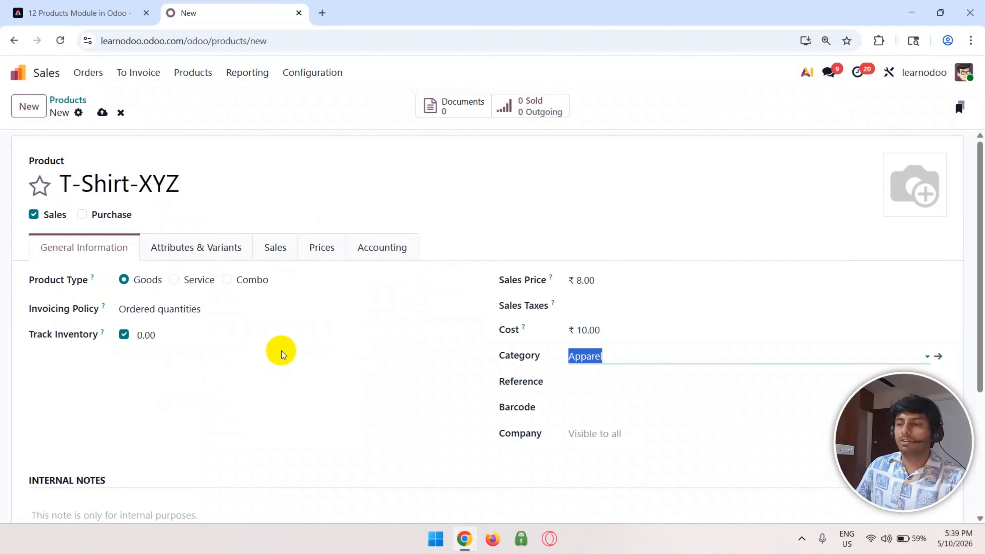
pyautogui.click(358, 425)
pyautogui.moveTo(618, 356); pyautogui.dragTo(572, 353)
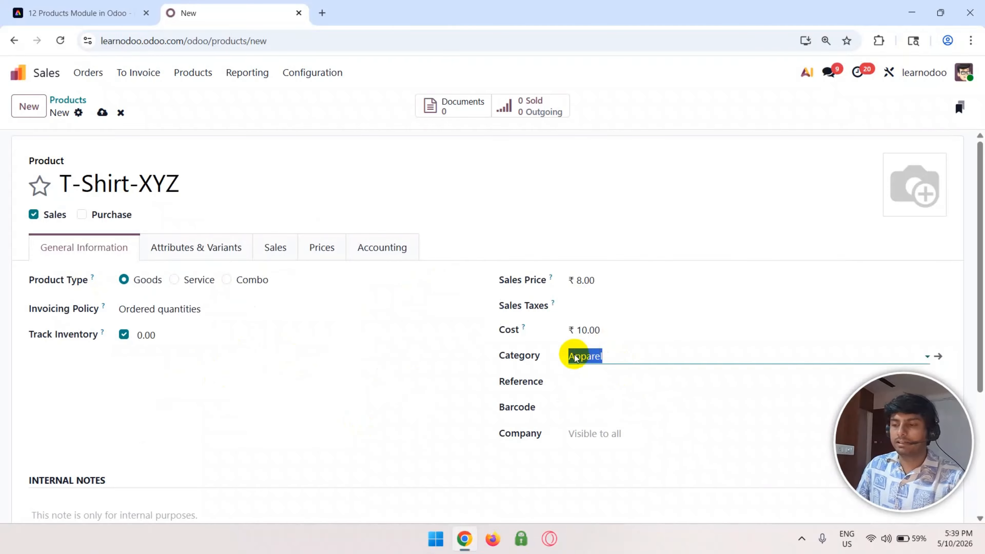
pyautogui.click(301, 78)
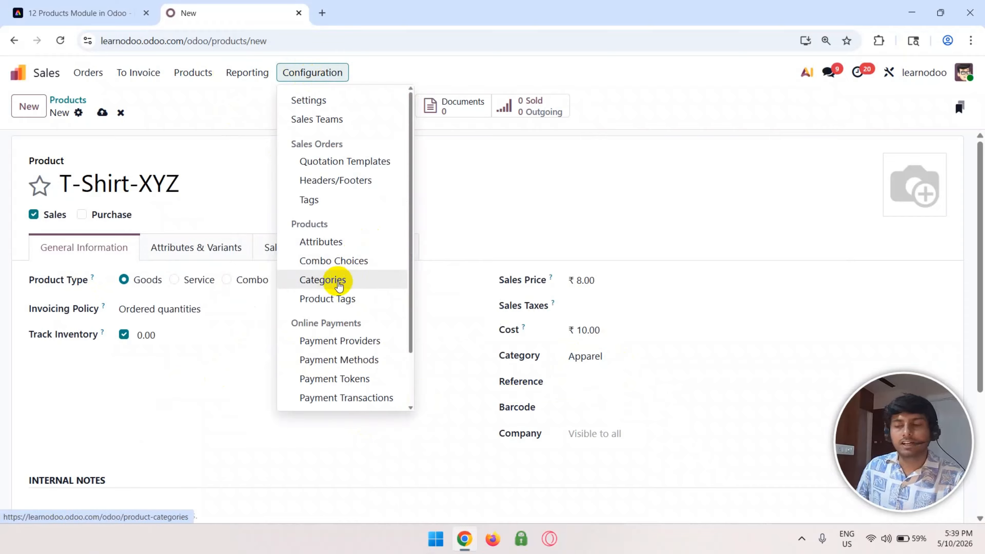
pyautogui.click(584, 115)
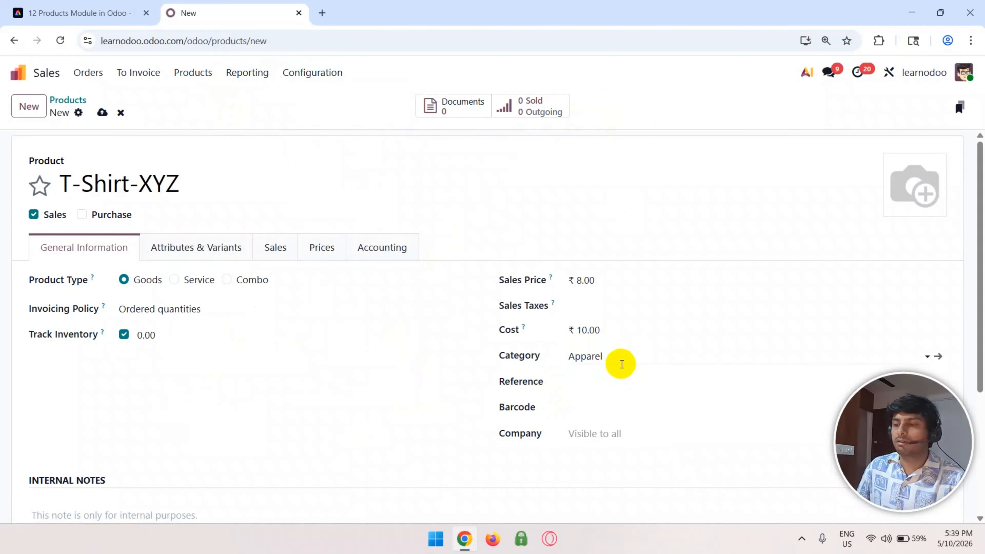
pyautogui.click(602, 375)
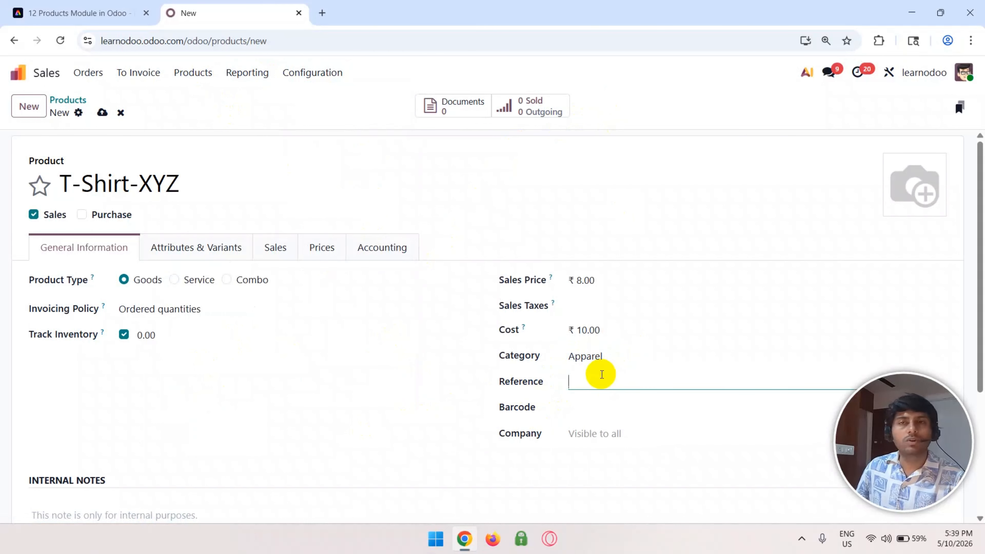
pyautogui.click(587, 407)
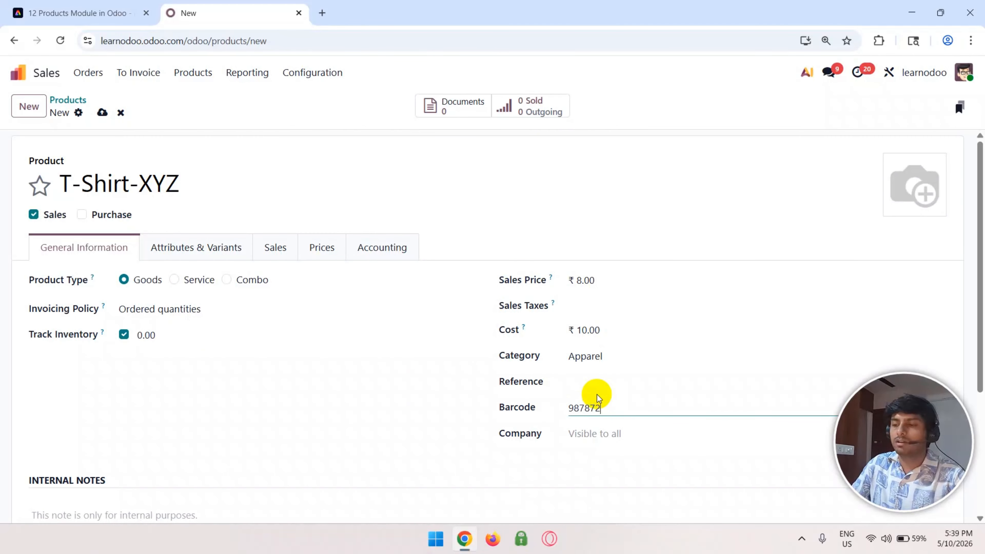
pyautogui.scroll(-3, 597, 395)
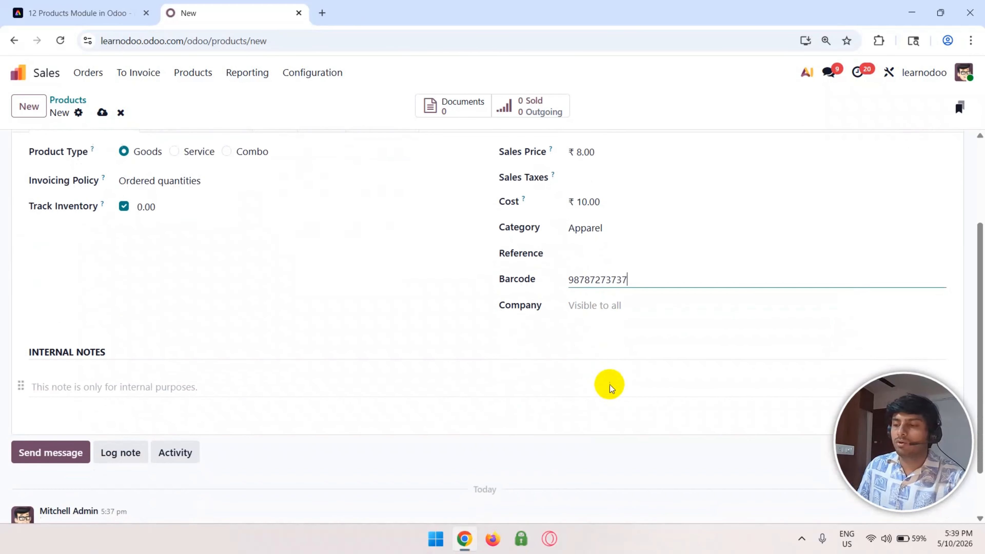
# Try assigning the product to the learnodoo company, and clear the company again.
pyautogui.click(614, 303)
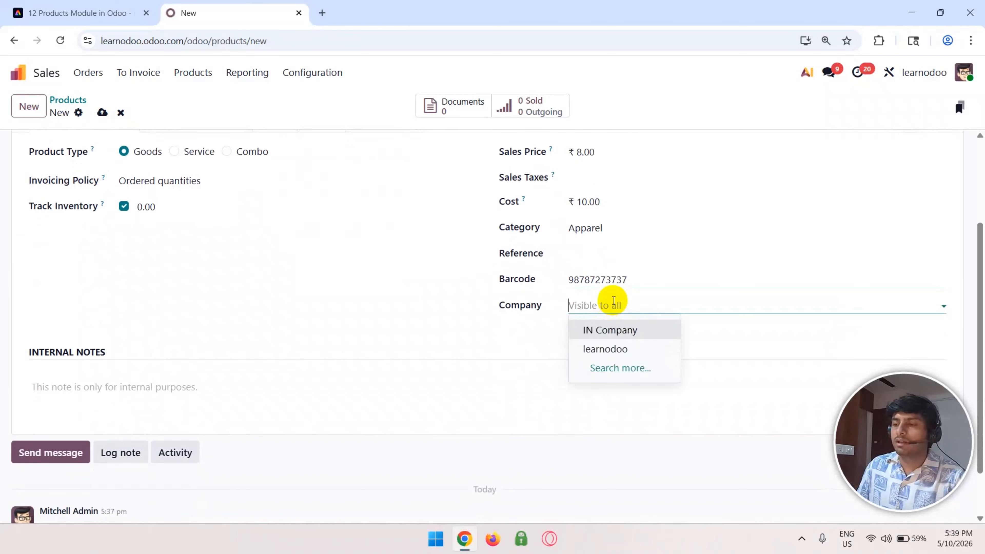
pyautogui.click(608, 348)
pyautogui.click(624, 305)
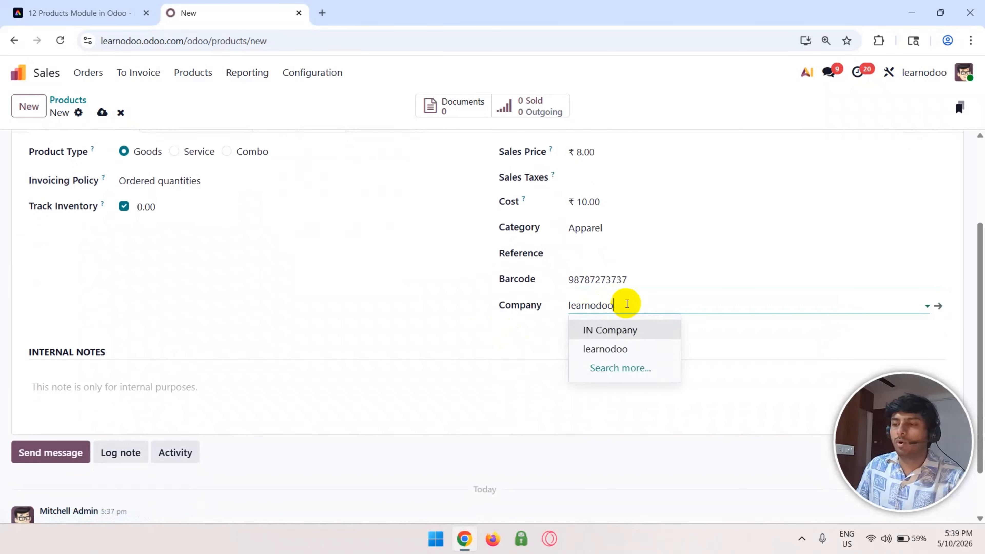
pyautogui.doubleClick(572, 305)
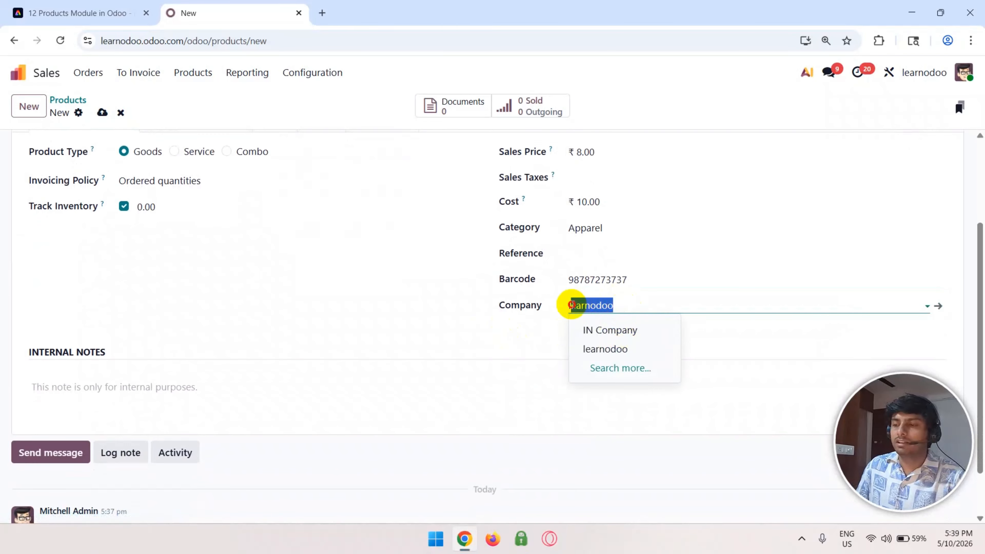
pyautogui.press('BackSpace')
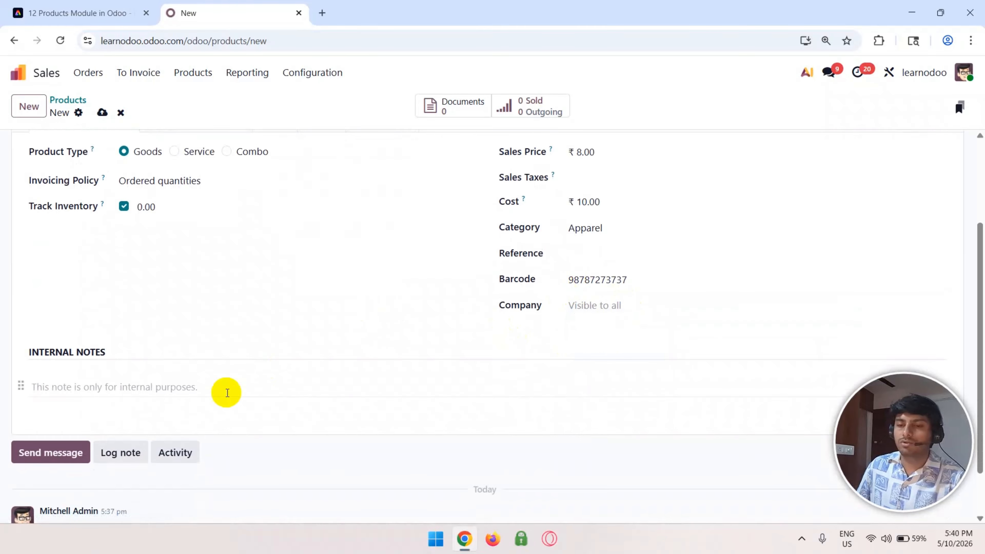
# Look at the product's internal notes area and the attributes available for its variants.
pyautogui.click(226, 392)
pyautogui.scroll(3, 237, 340)
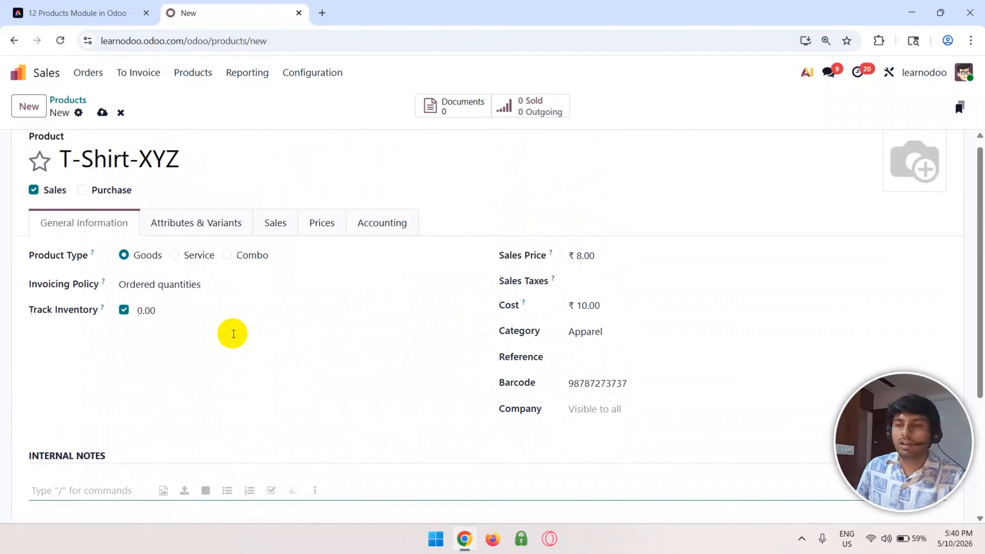
pyautogui.click(210, 252)
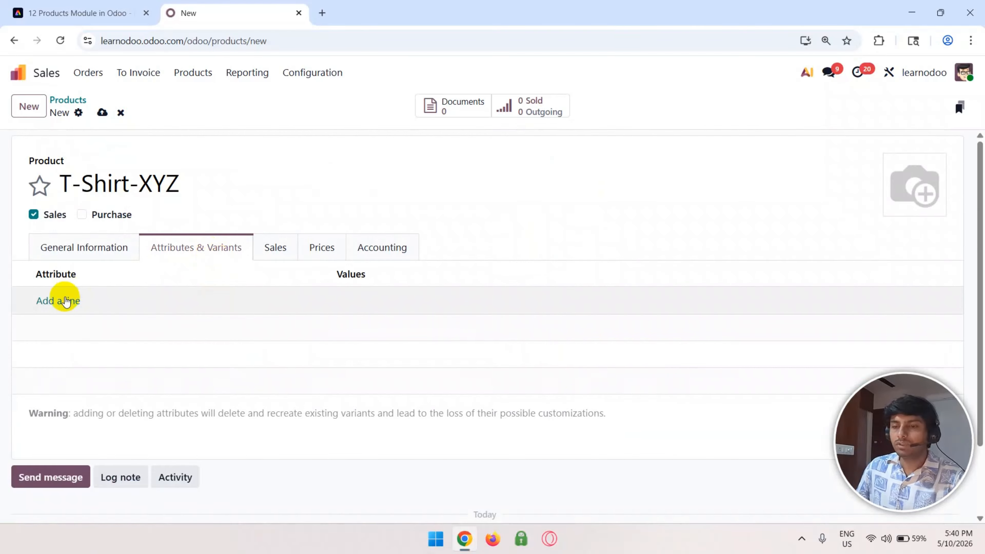
pyautogui.click(64, 305)
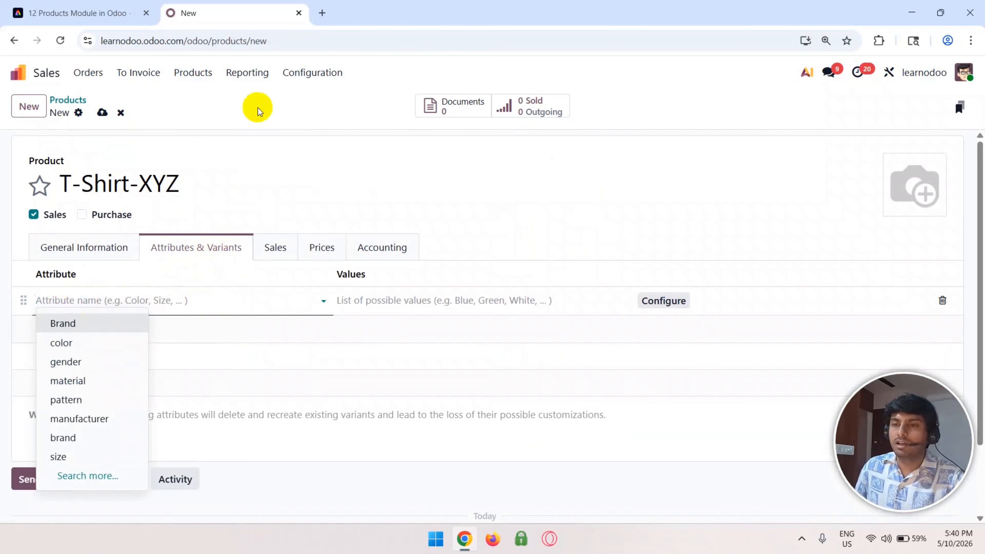
# Open the product attributes list separately, keeping the T-Shirt-XYZ product form open.
pyautogui.click(307, 74)
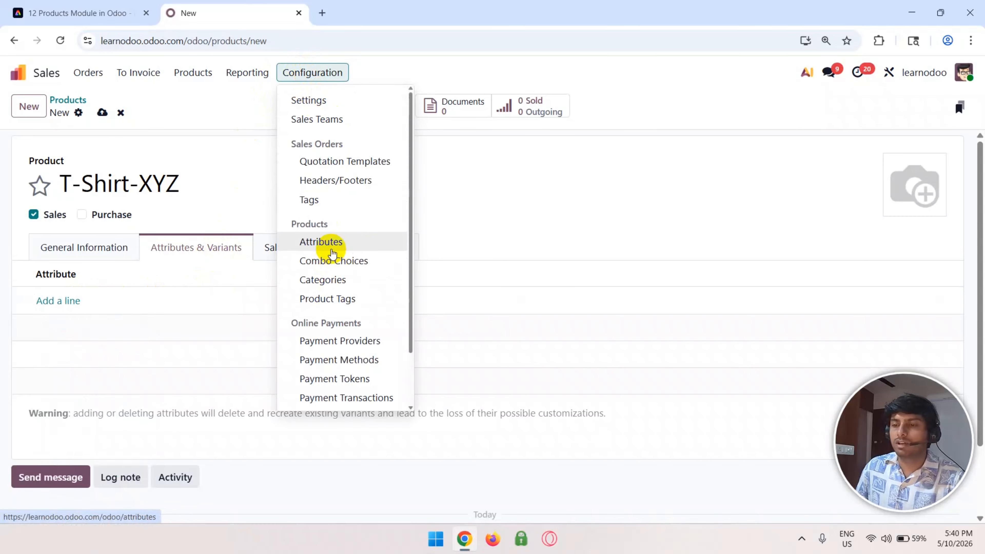
pyautogui.middleClick(326, 242)
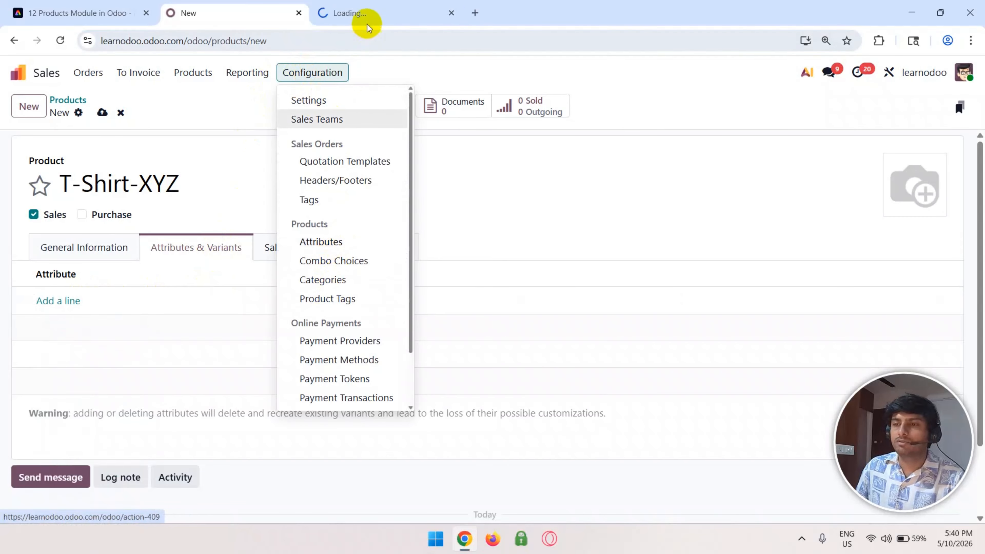
pyautogui.click(374, 7)
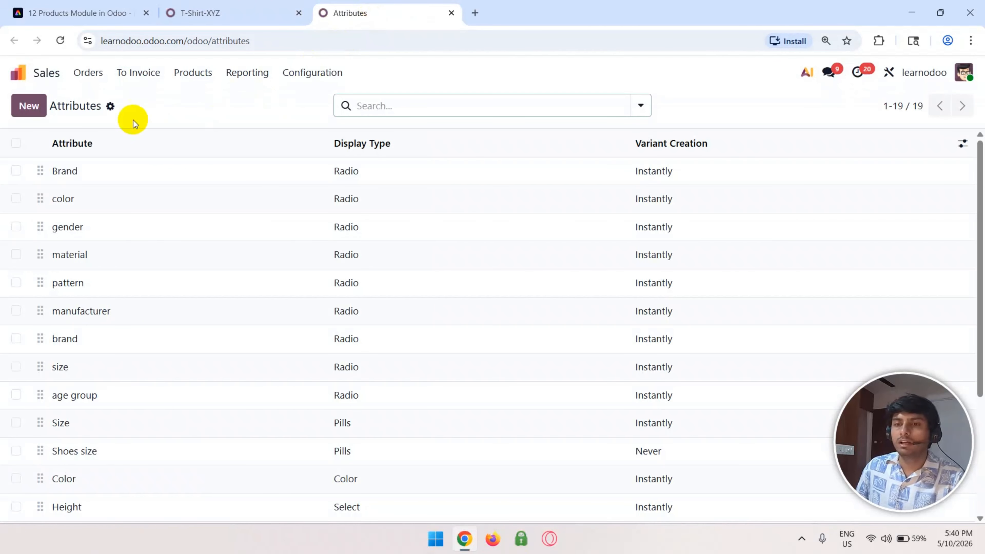
# Start a new attribute and name it T-Shirt-XYZ-COLOR, reusing the product's name.
pyautogui.click(36, 112)
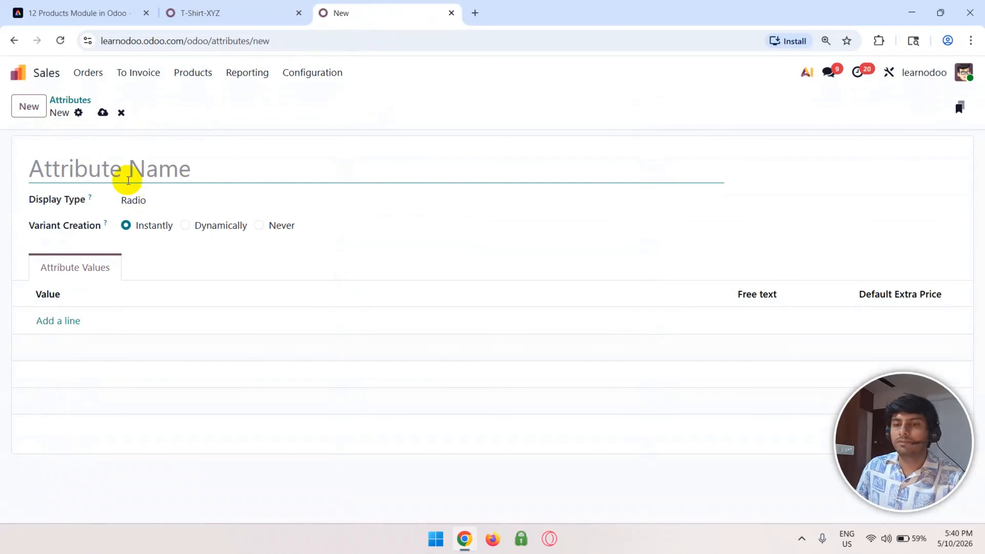
pyautogui.click(216, 16)
pyautogui.moveTo(135, 179); pyautogui.dragTo(55, 161)
pyautogui.hotkey('ctrl', 'c')
pyautogui.click(391, 8)
pyautogui.hotkey('ctrl', 'v')
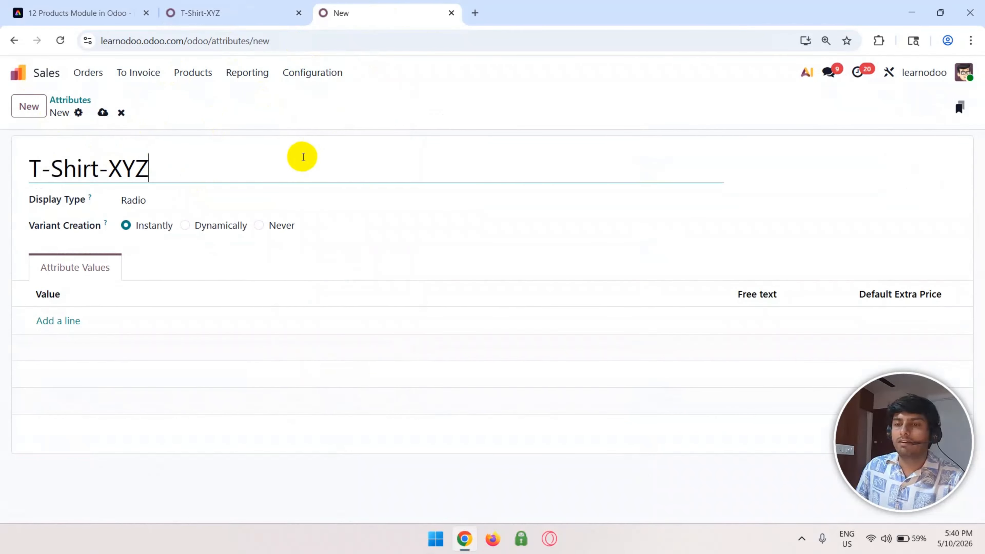
pyautogui.write('-COLOR')
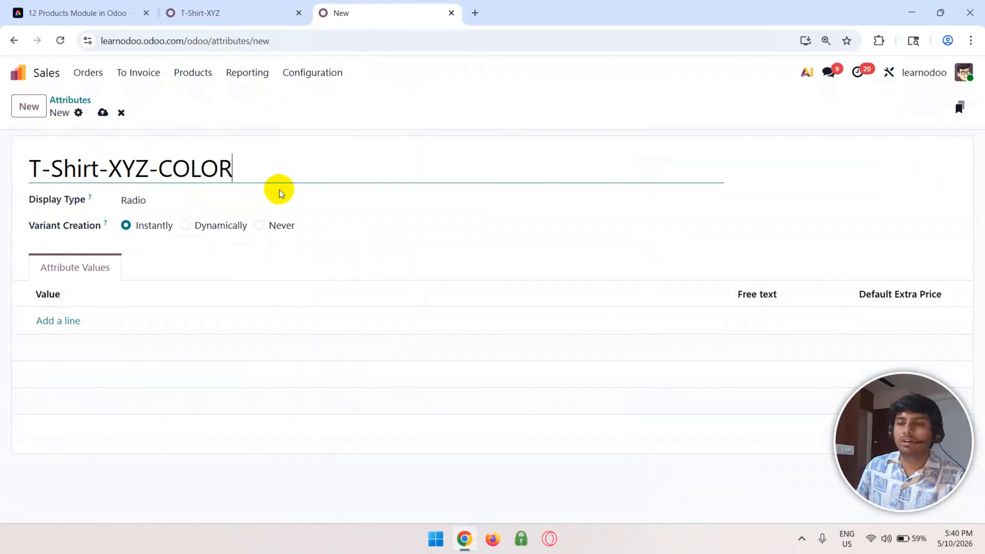
# Review the display type options and set the T-Shirt-XYZ-COLOR attribute's display type to Color.
pyautogui.click(78, 210)
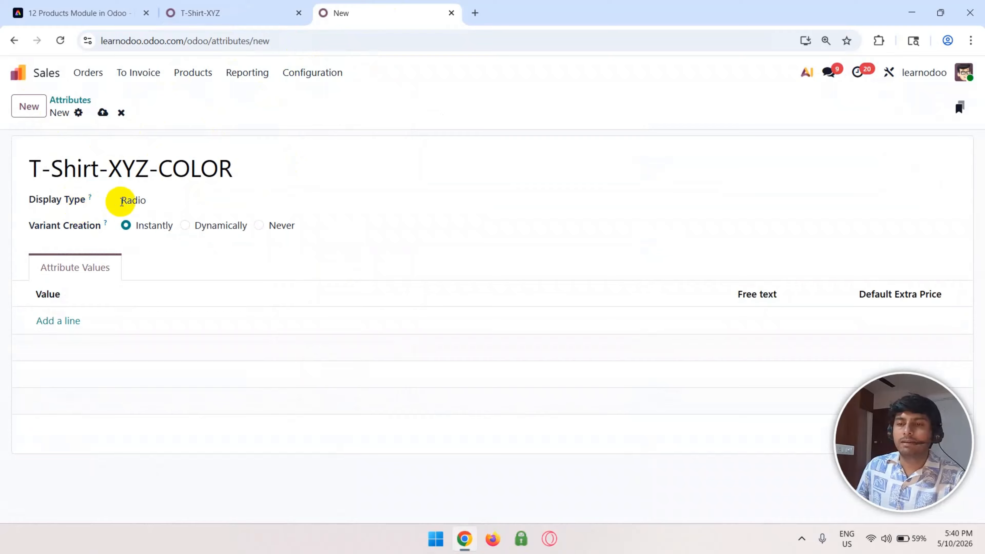
pyautogui.click(134, 200)
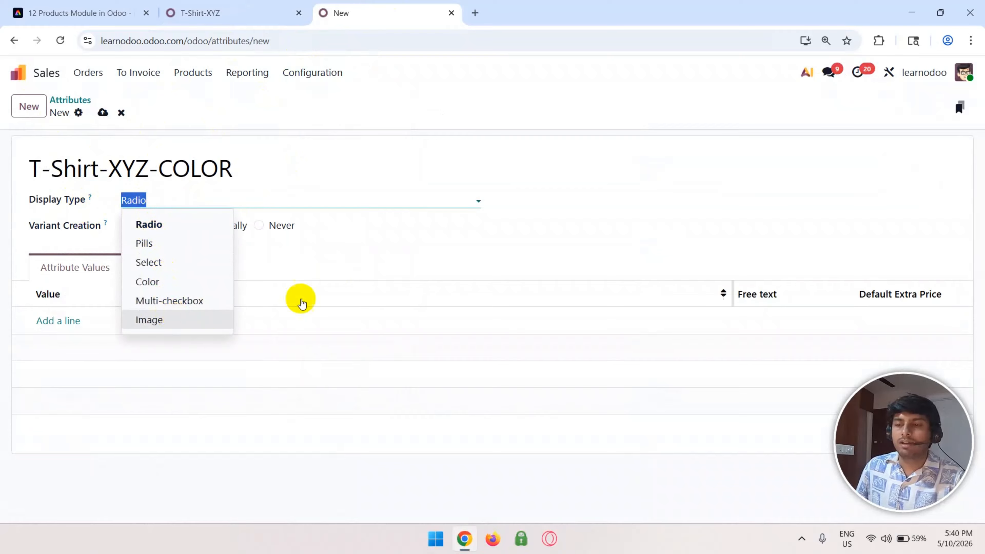
pyautogui.click(510, 206)
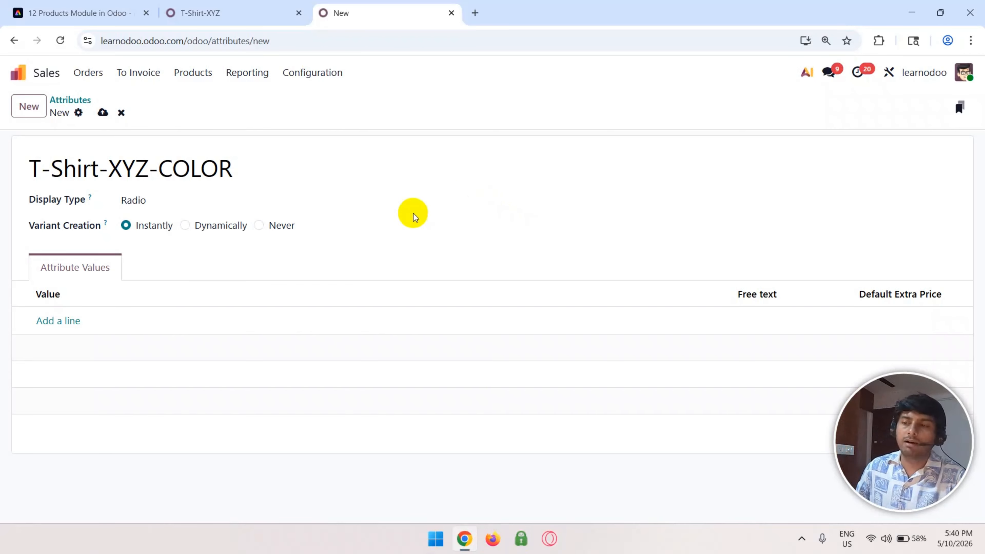
pyautogui.click(396, 194)
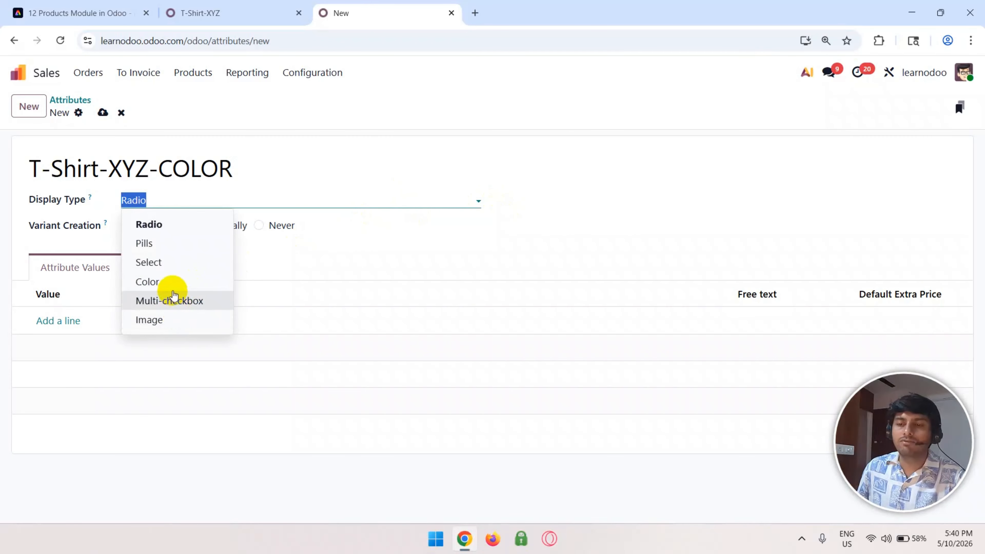
pyautogui.click(159, 286)
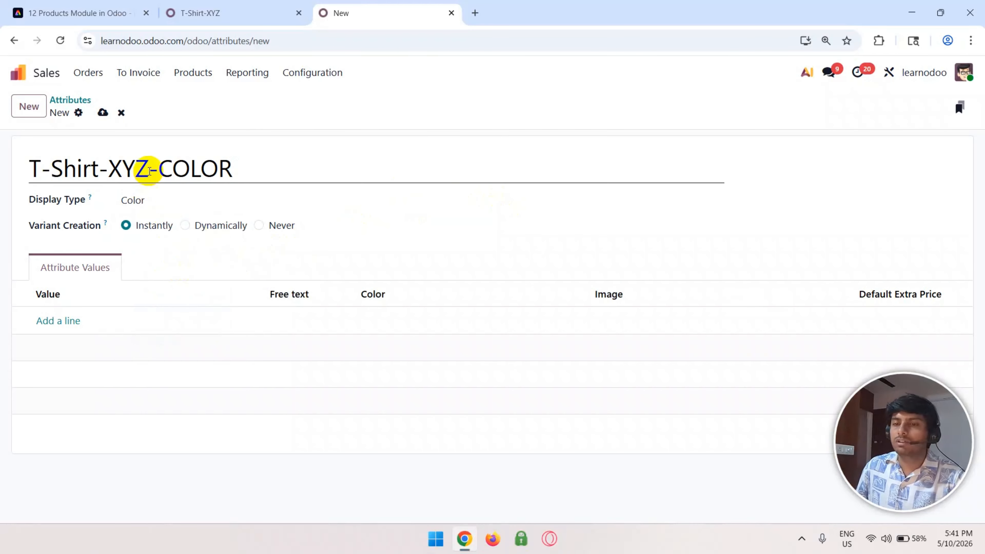
pyautogui.moveTo(158, 168); pyautogui.dragTo(243, 171)
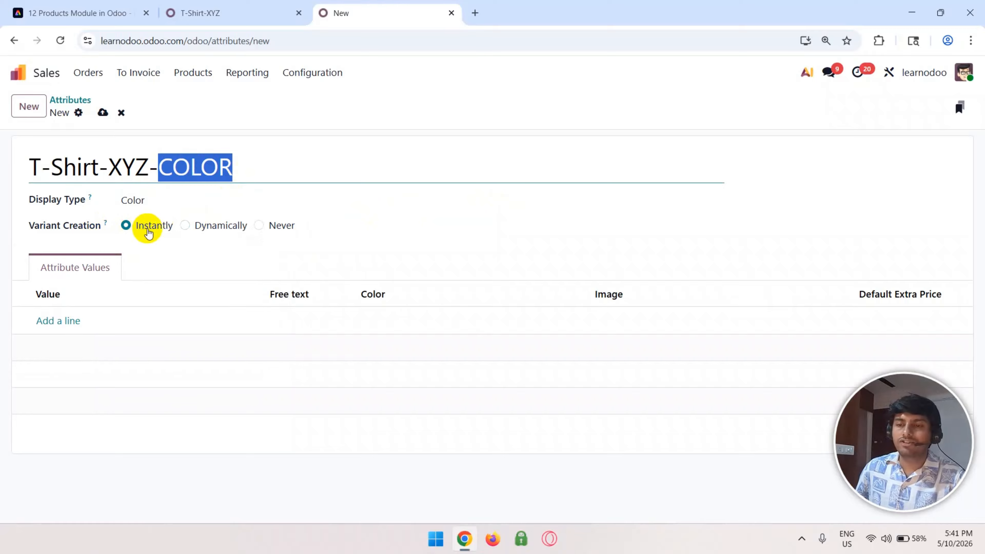
# Try the Dynamically variant creation option for the attribute, and return to Instantly.
pyautogui.moveTo(107, 223)
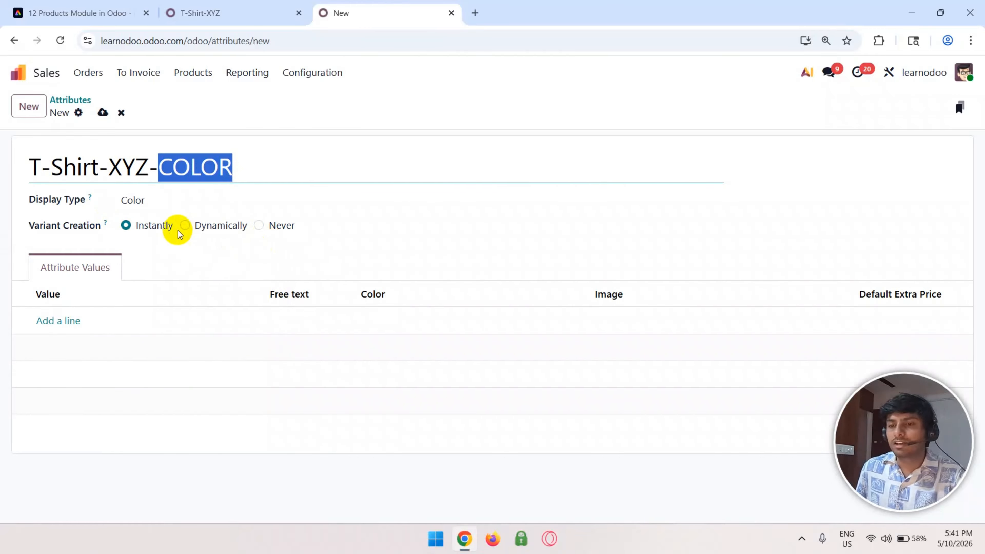
pyautogui.click(184, 226)
pyautogui.click(156, 229)
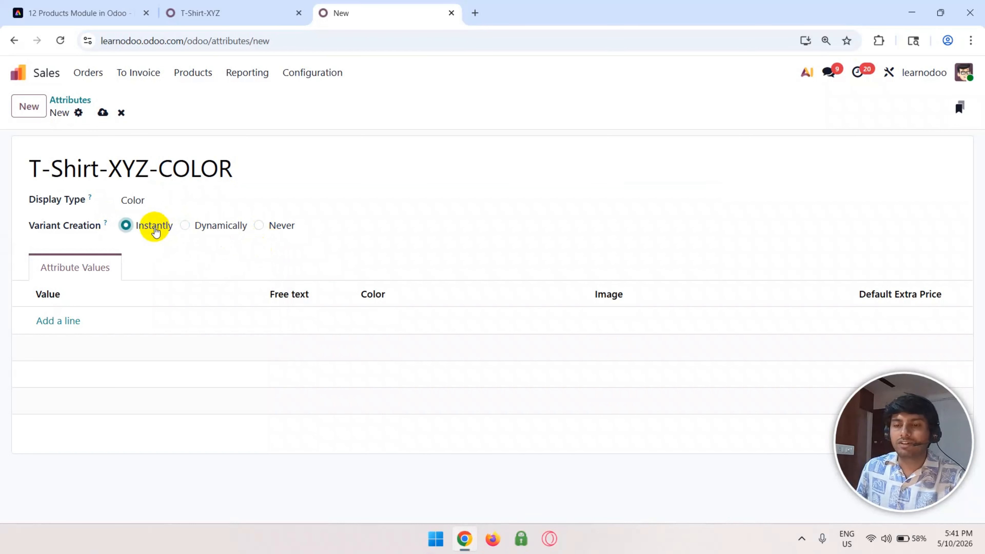
# Add a Black value to the T-Shirt-XYZ-COLOR attribute and set its color swatch to black.
pyautogui.click(75, 324)
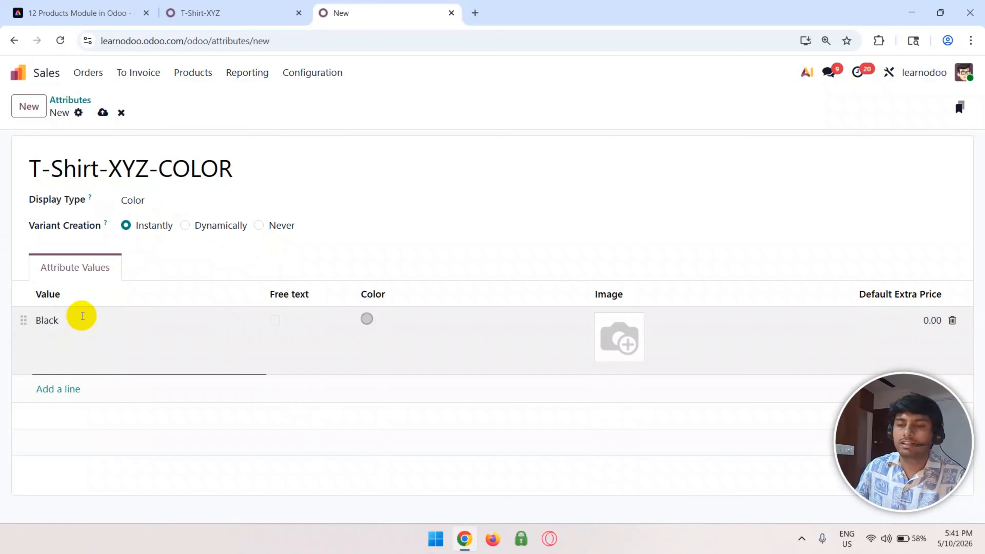
pyautogui.click(367, 320)
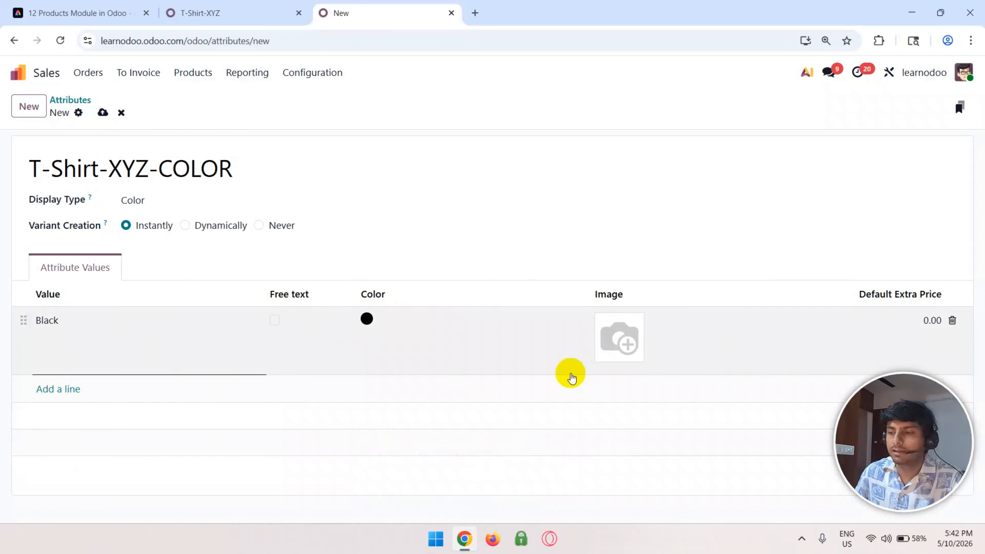
pyautogui.moveTo(604, 328)
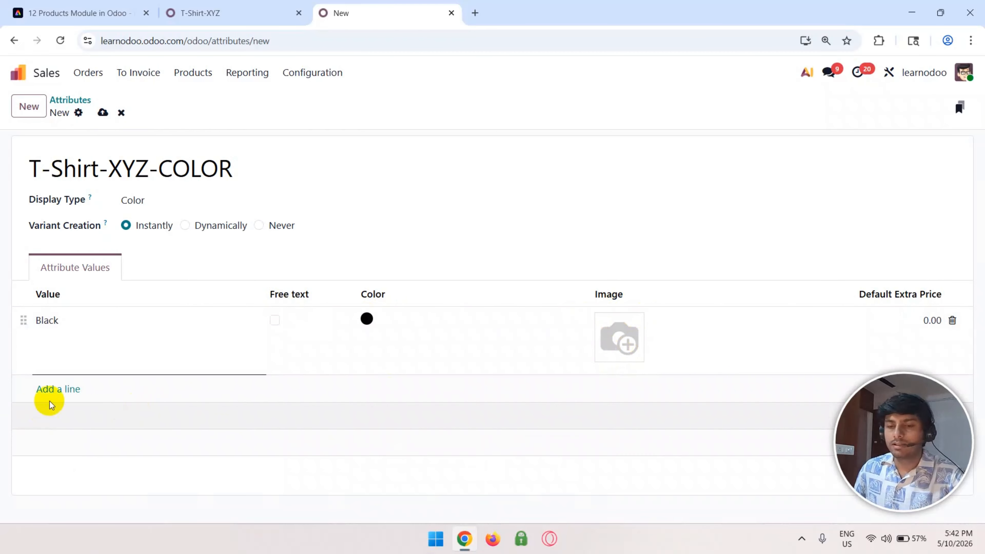
# Add a Blue value to the attribute and give it a blue color swatch.
pyautogui.click(66, 400)
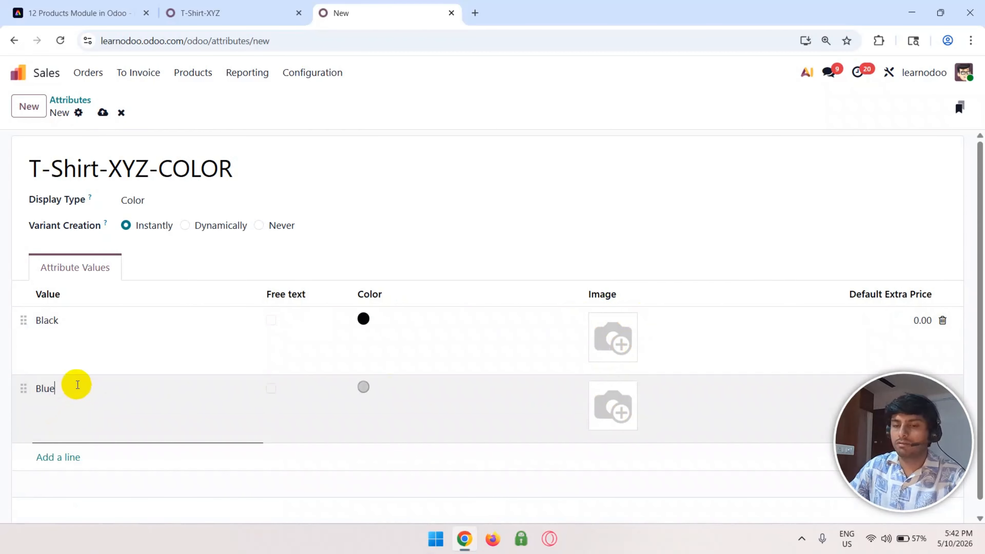
pyautogui.click(363, 387)
pyautogui.click(455, 317)
pyautogui.click(481, 250)
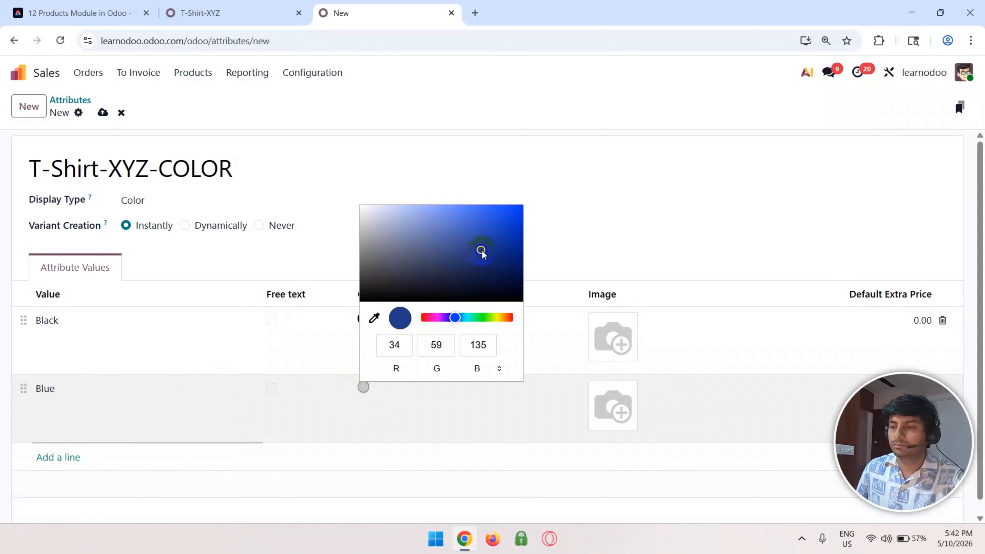
pyautogui.click(539, 336)
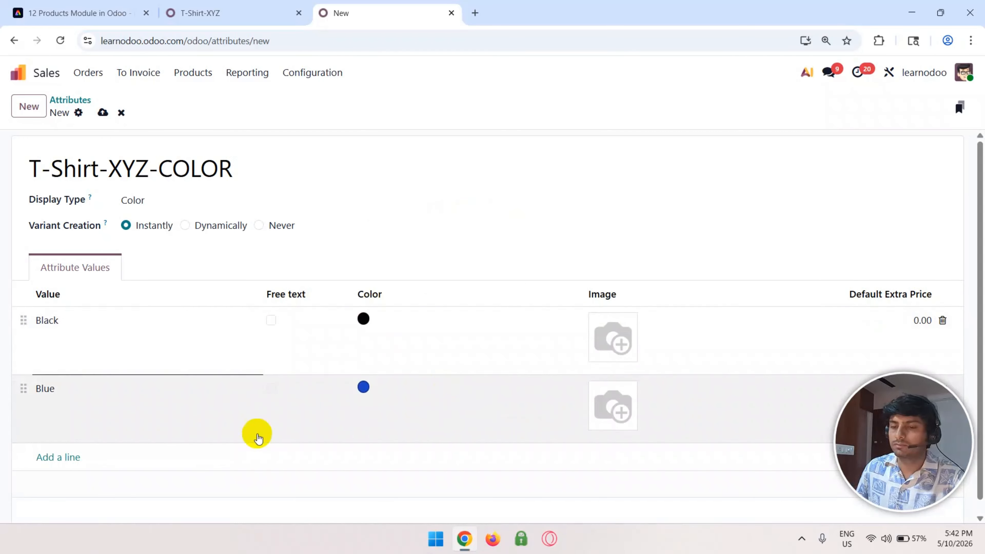
# Add a Red value to the attribute and give it a red color swatch.
pyautogui.click(82, 458)
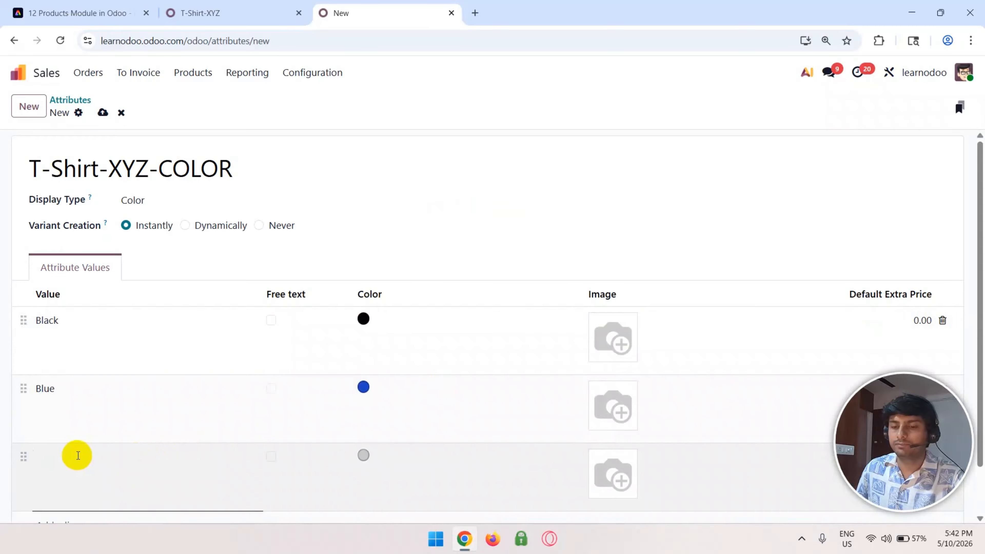
pyautogui.write('Red')
pyautogui.click(366, 454)
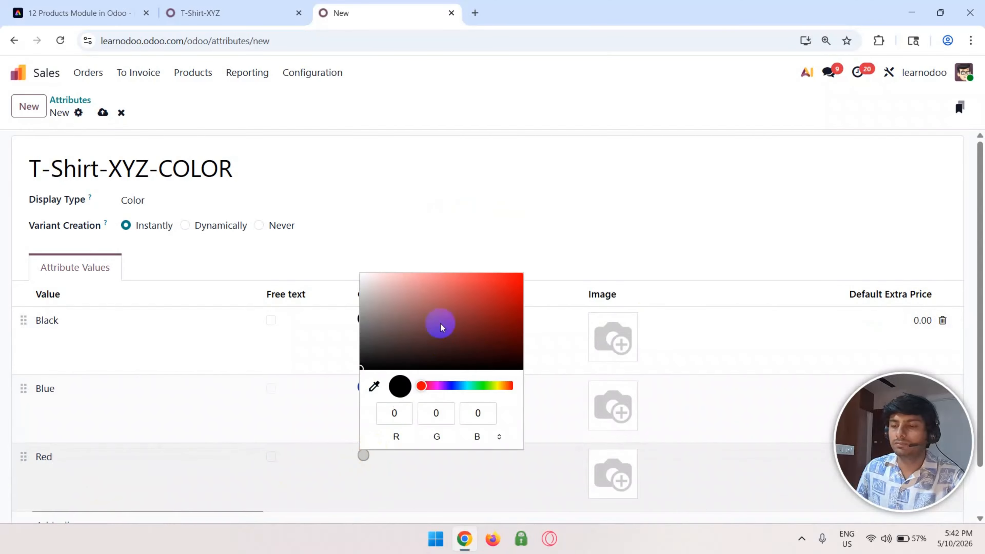
pyautogui.moveTo(439, 325); pyautogui.dragTo(532, 323)
pyautogui.click(566, 256)
# Check the attribute's color values and save the T-Shirt-XYZ-COLOR attribute.
pyautogui.scroll(-1, 586, 229)
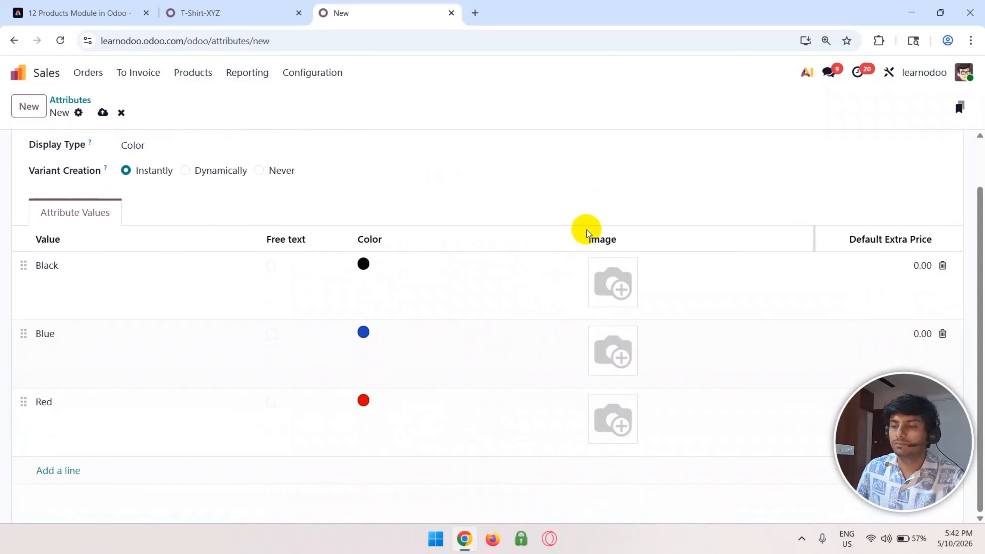
pyautogui.scroll(1, 178, 423)
pyautogui.scroll(-1, 181, 421)
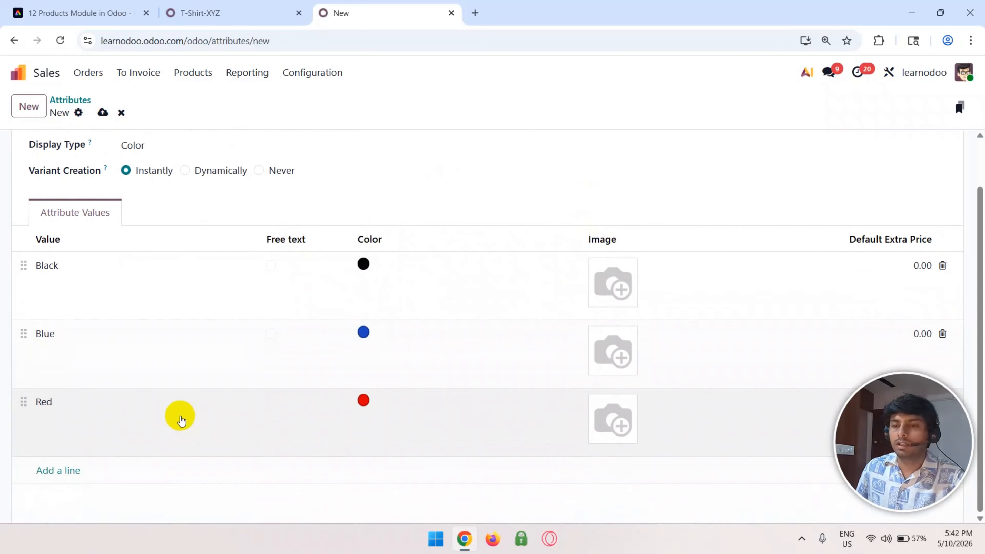
pyautogui.scroll(1, 181, 421)
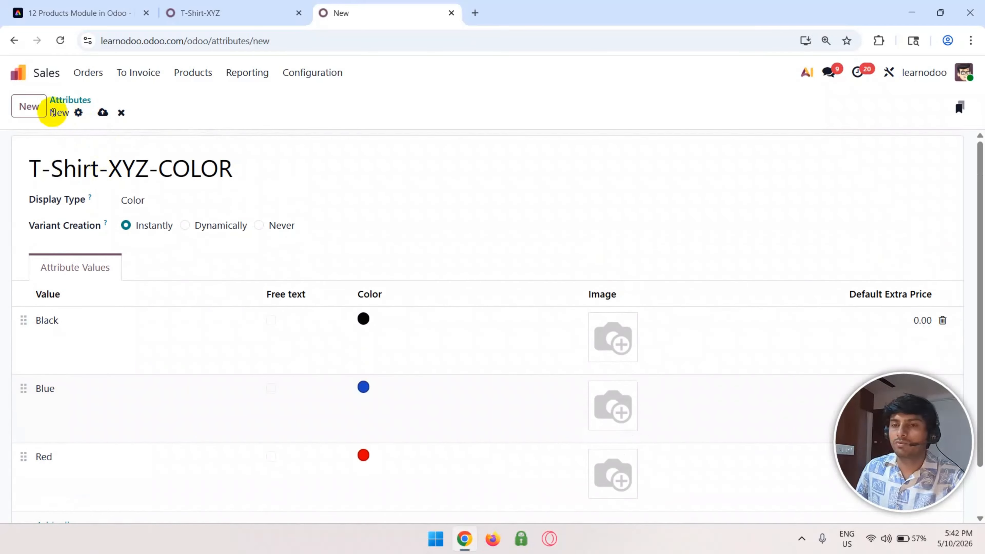
pyautogui.click(102, 113)
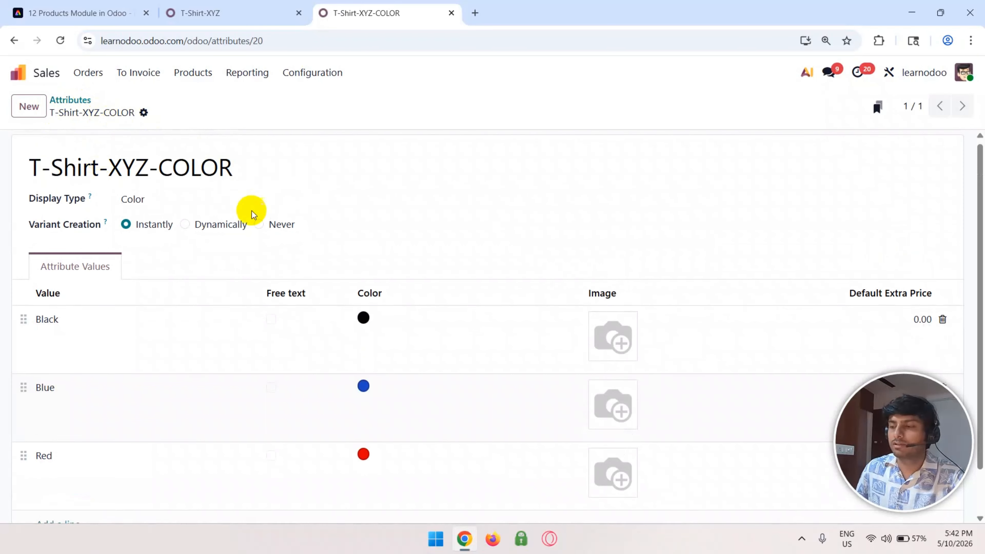
pyautogui.scroll(-1, 248, 233)
pyautogui.scroll(1, 250, 268)
# Return to the T-Shirt-XYZ product, reload it and show its attributes and variants.
pyautogui.click(268, 13)
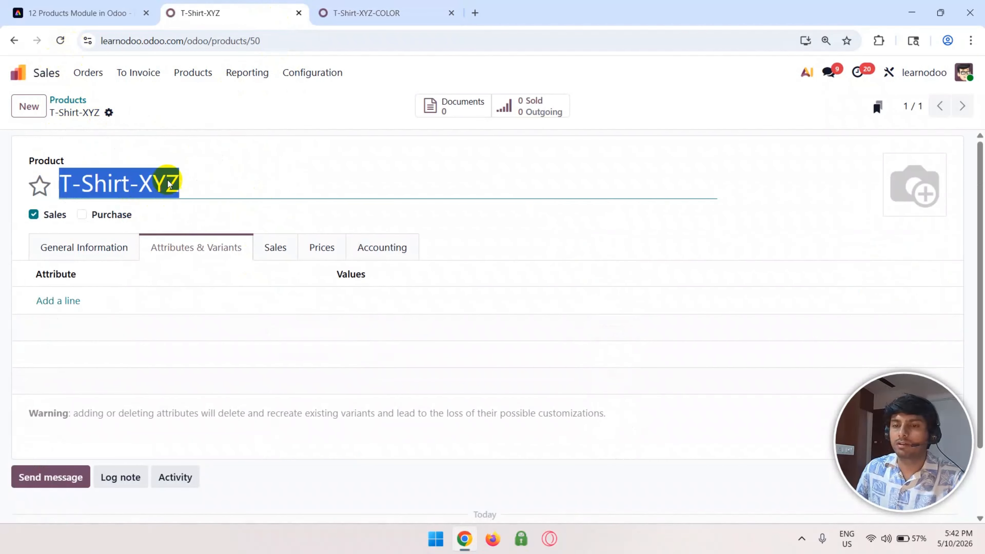
pyautogui.click(60, 40)
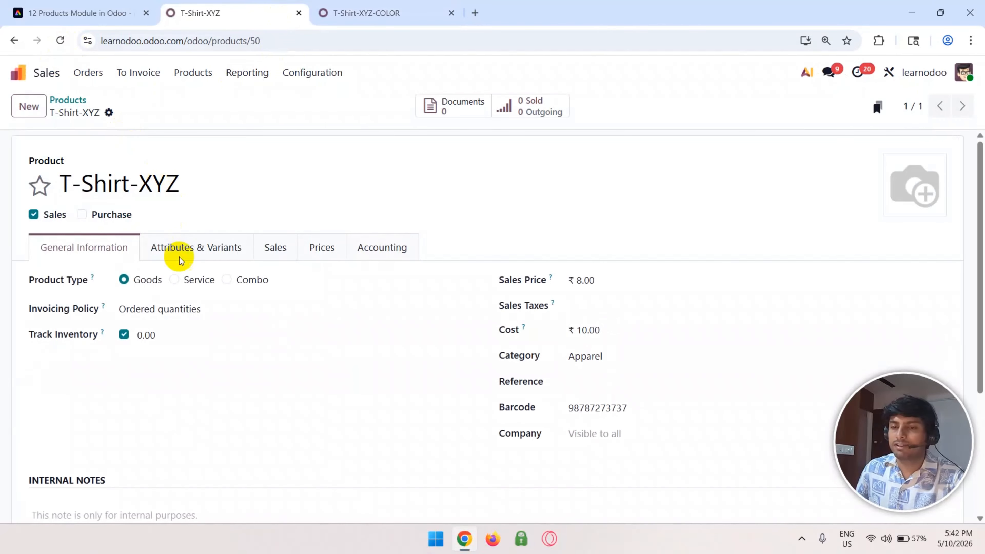
pyautogui.click(180, 249)
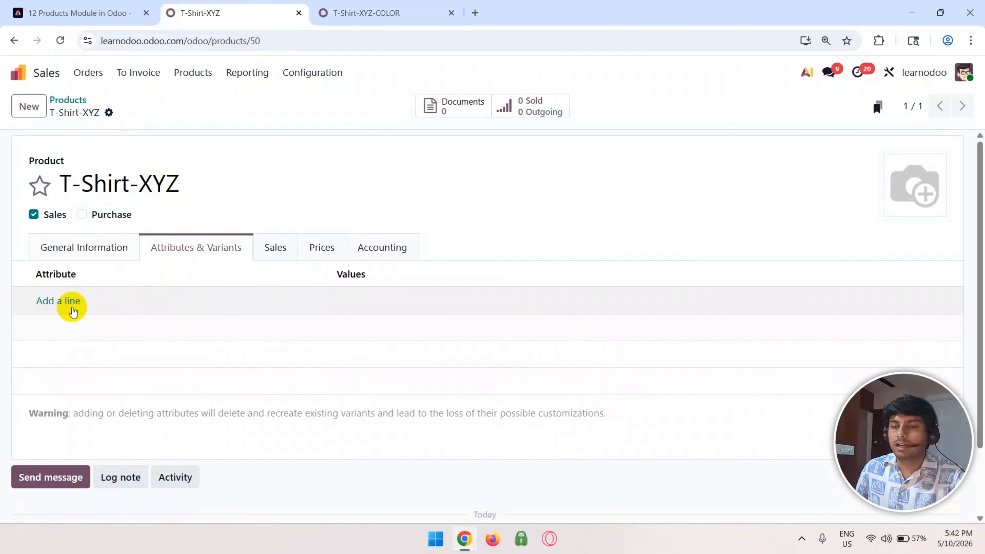
# Add an attribute line to the product, picking T-Shirt-XYZ-COLOR from the full attribute list.
pyautogui.click(68, 307)
pyautogui.click(83, 302)
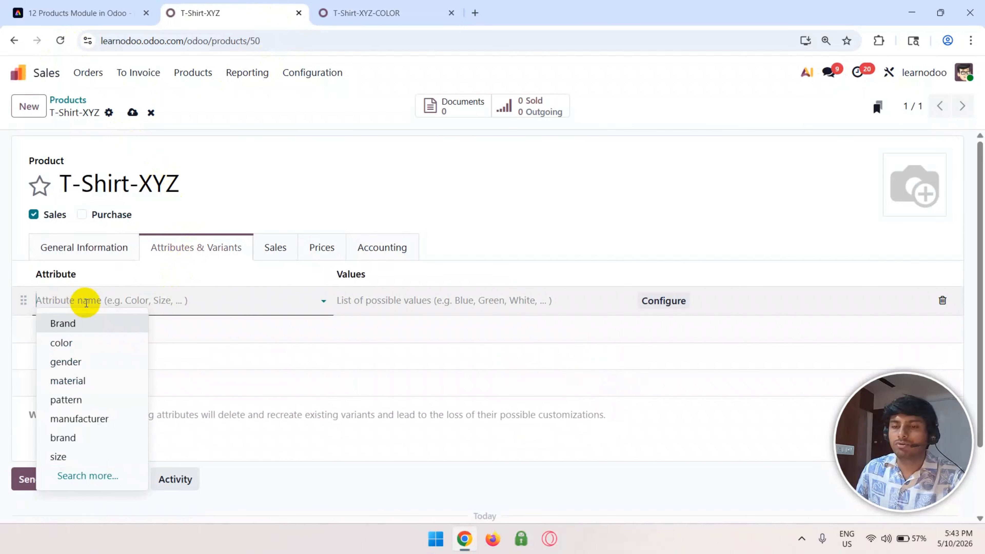
pyautogui.click(80, 303)
pyautogui.click(80, 303)
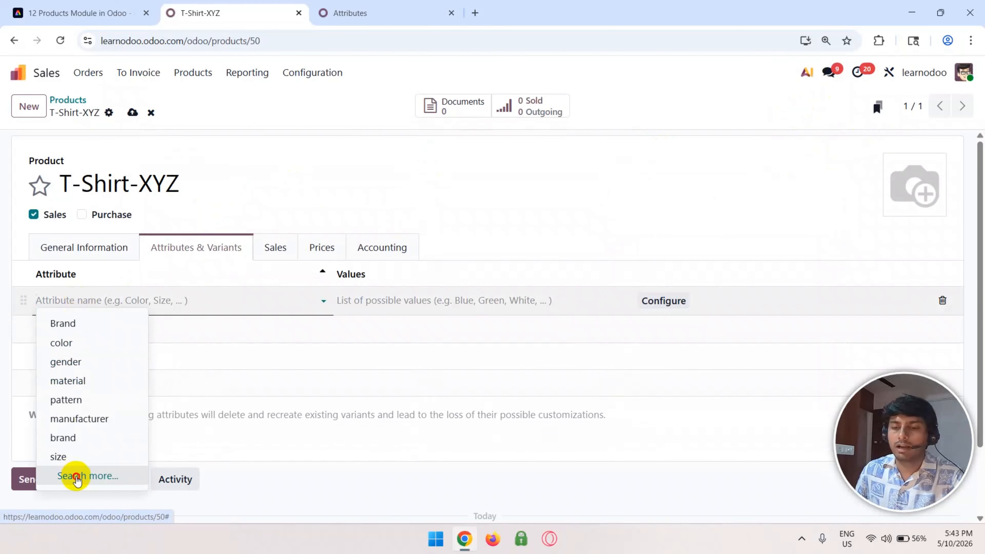
pyautogui.click(73, 473)
pyautogui.scroll(-5, 212, 268)
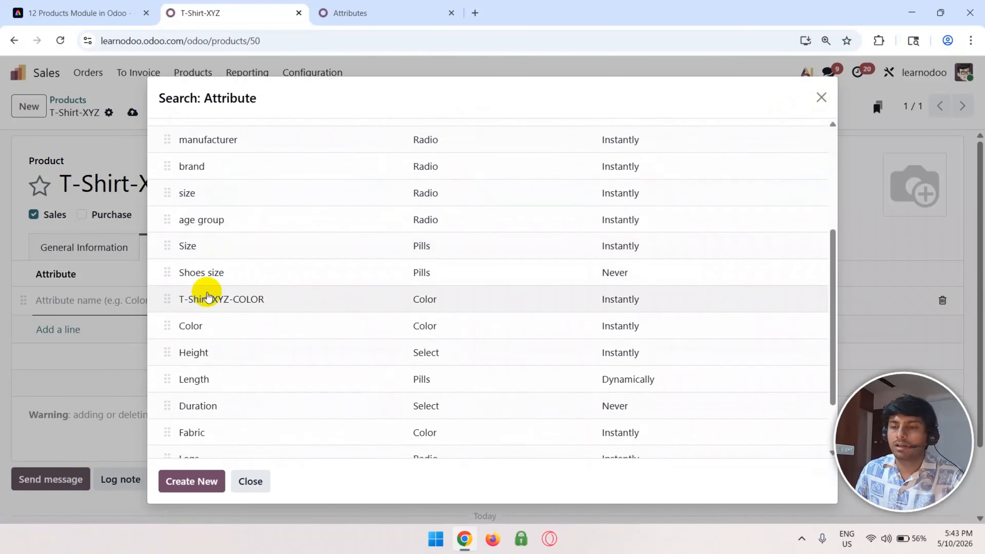
pyautogui.click(224, 306)
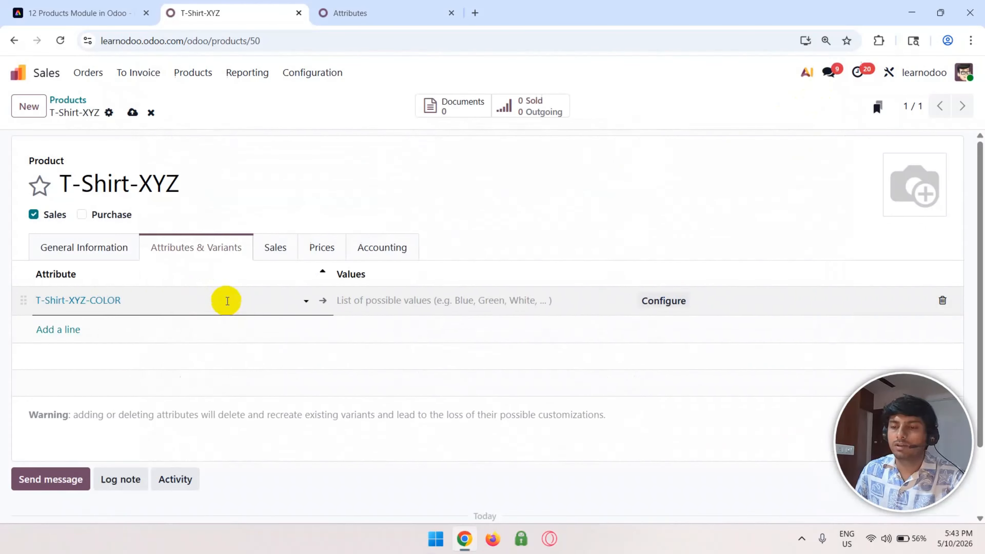
pyautogui.click(233, 385)
# Assign the values Black, Blue and Red to the product's T-Shirt-XYZ-COLOR attribute line.
pyautogui.click(365, 299)
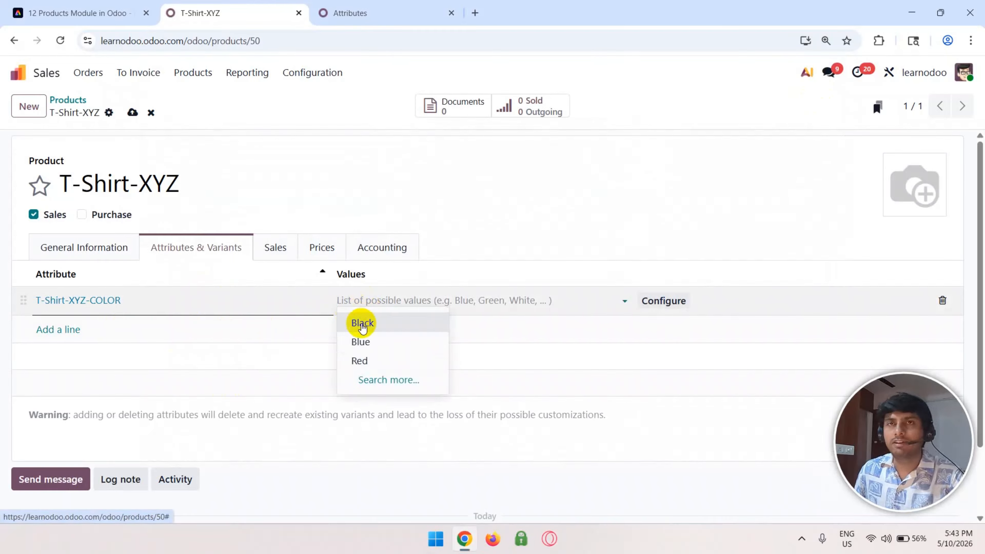
pyautogui.click(362, 323)
pyautogui.click(405, 299)
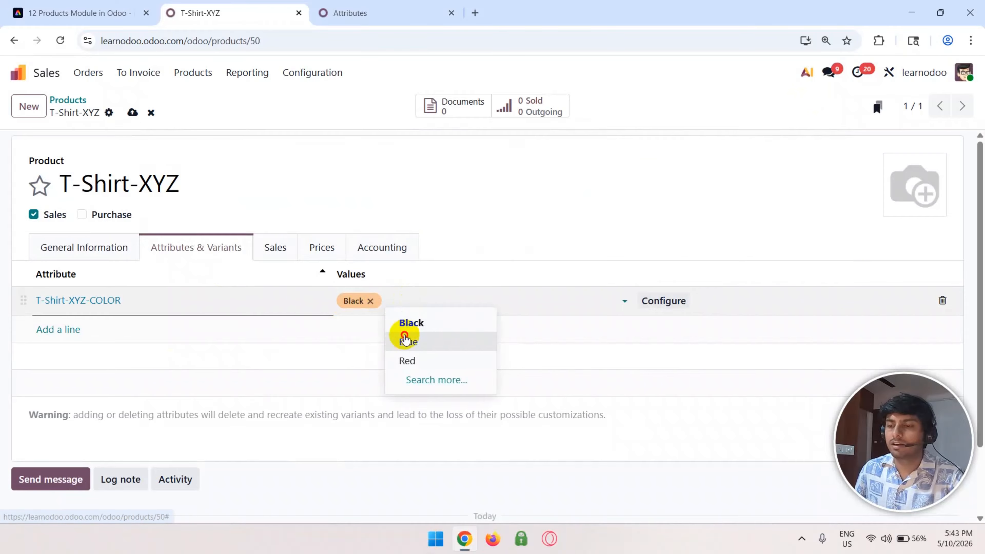
pyautogui.click(405, 341)
pyautogui.click(440, 308)
pyautogui.click(446, 359)
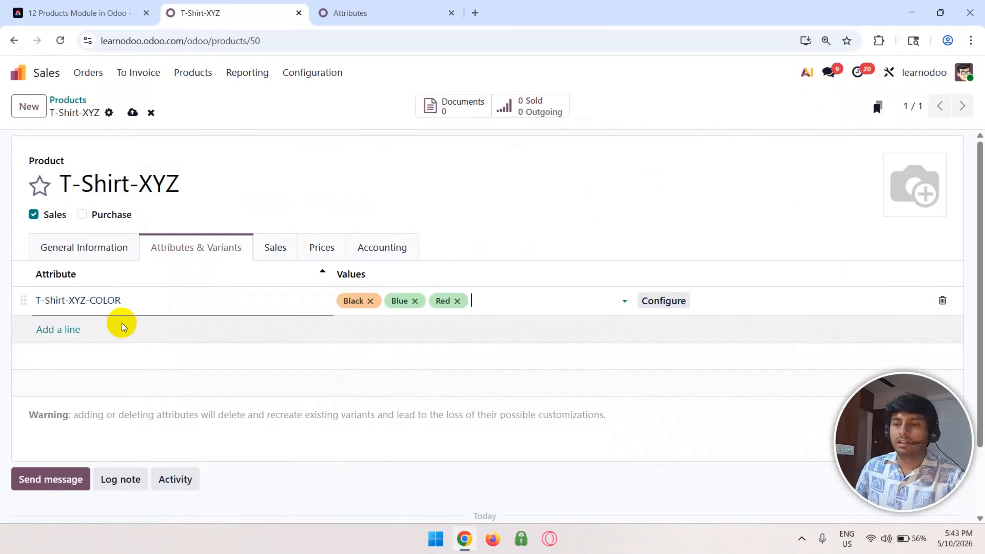
# Review the product's sales, pricelist and accounting settings, followed by its general information and internal notes.
pyautogui.click(277, 250)
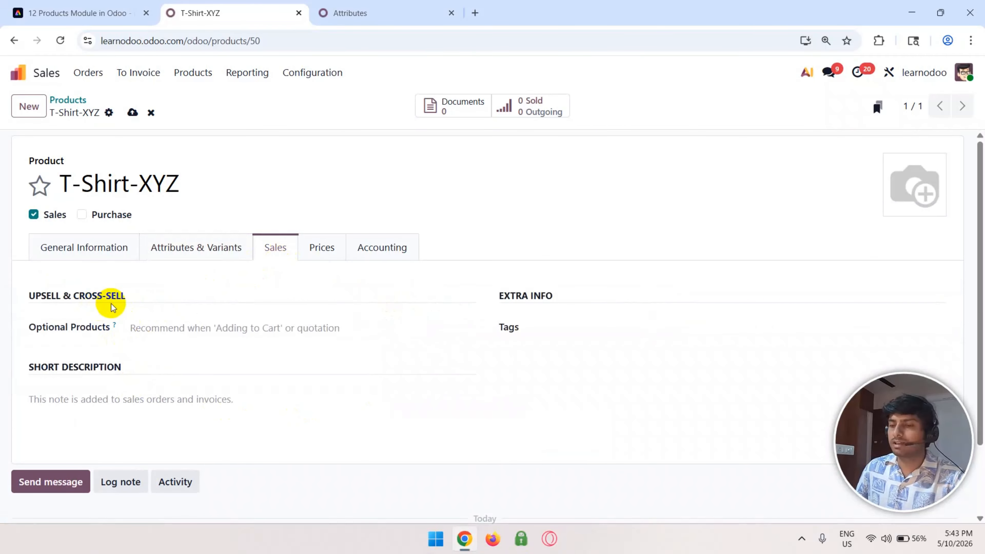
pyautogui.click(94, 406)
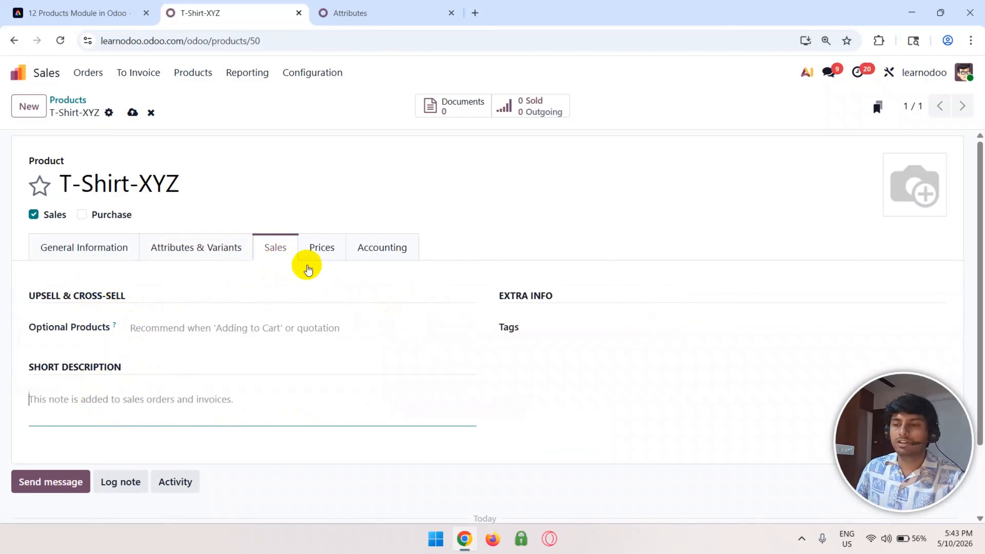
pyautogui.click(320, 251)
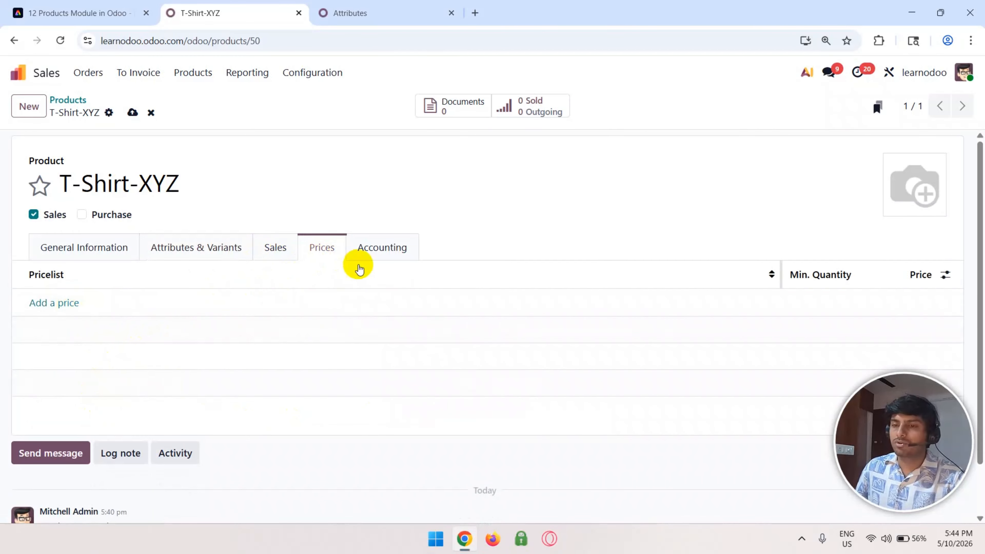
pyautogui.click(373, 250)
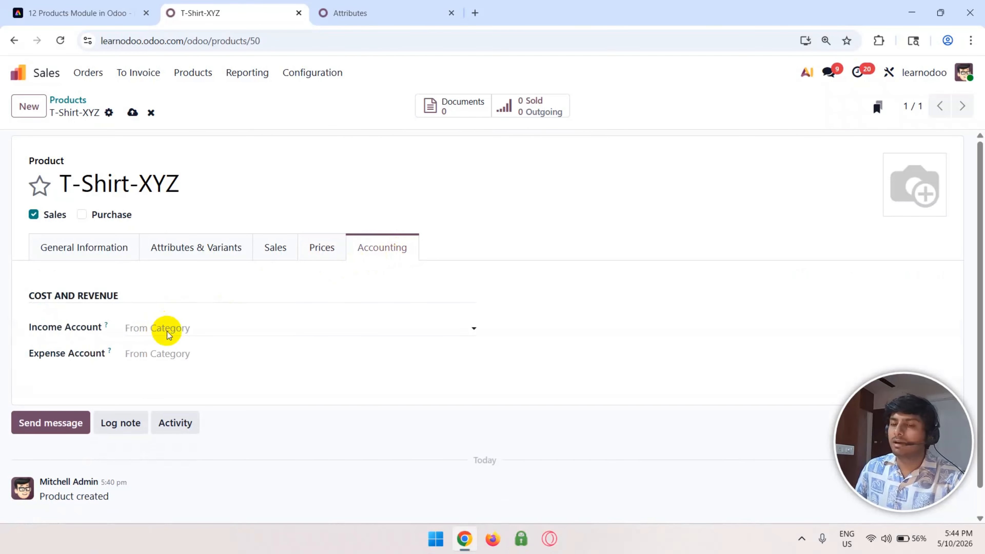
pyautogui.scroll(-1, 287, 372)
pyautogui.scroll(1, 282, 367)
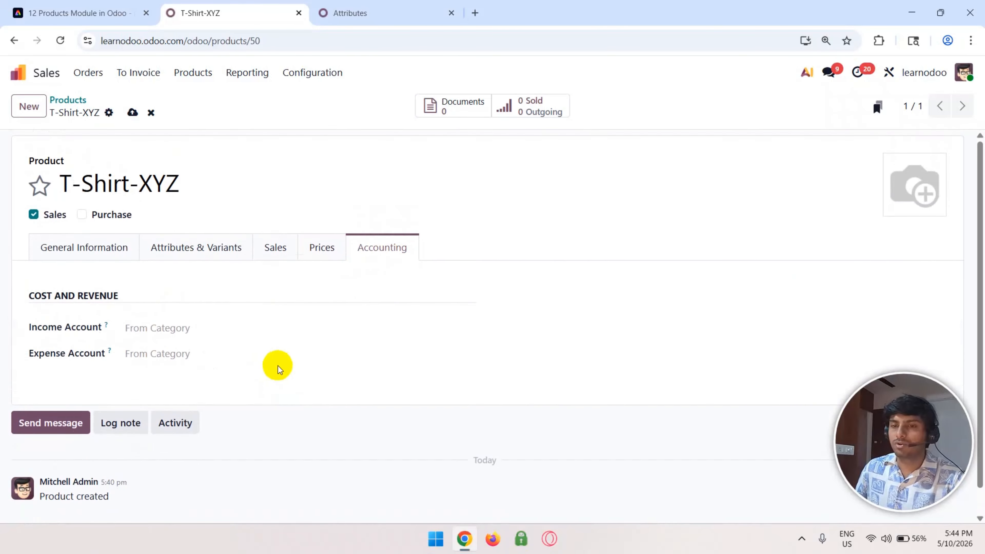
pyautogui.click(101, 255)
pyautogui.scroll(-5, 185, 315)
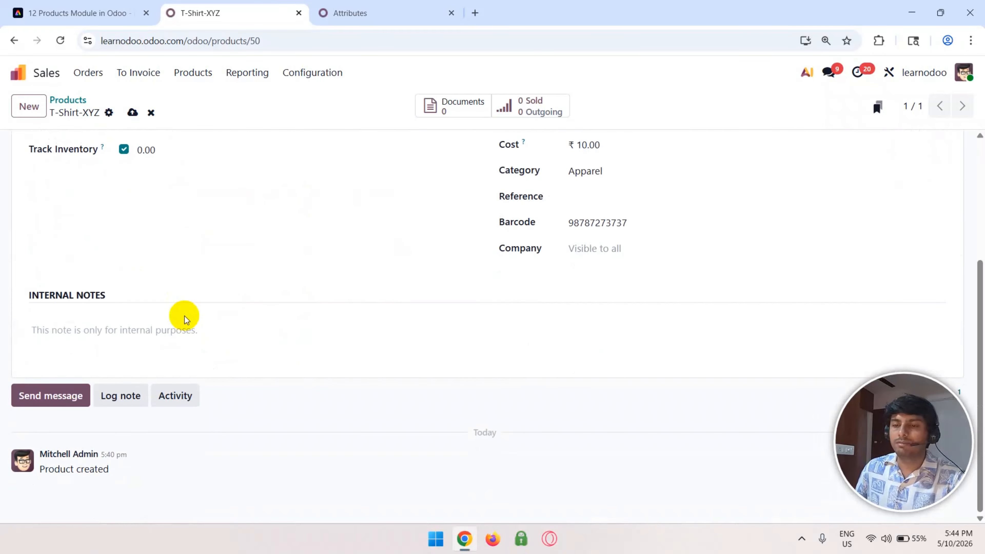
pyautogui.scroll(5, 271, 314)
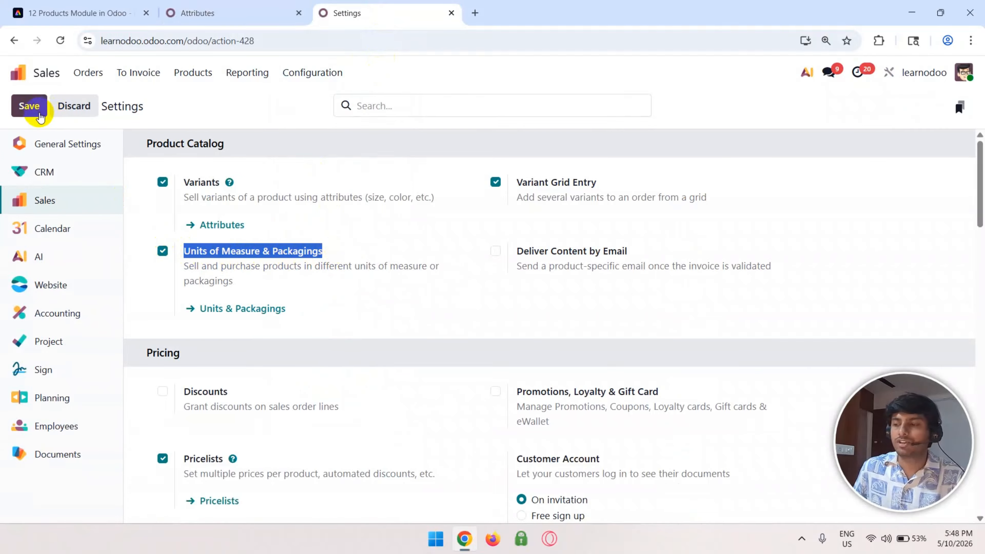
# Open the Units & Packagings list from the Sales configuration and examine its units, contained quantities and reference units.
pyautogui.click(214, 4)
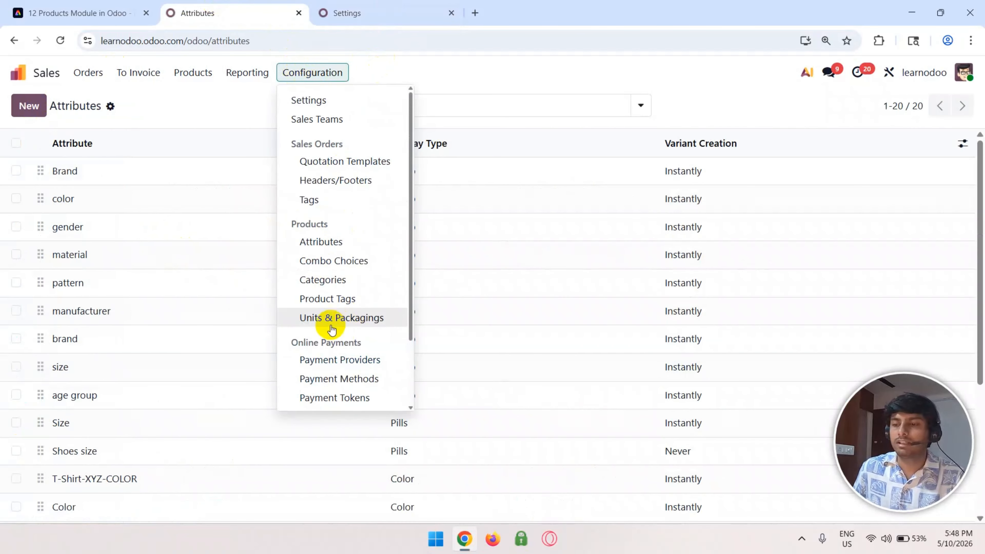
pyautogui.click(345, 322)
pyautogui.scroll(-1, 325, 310)
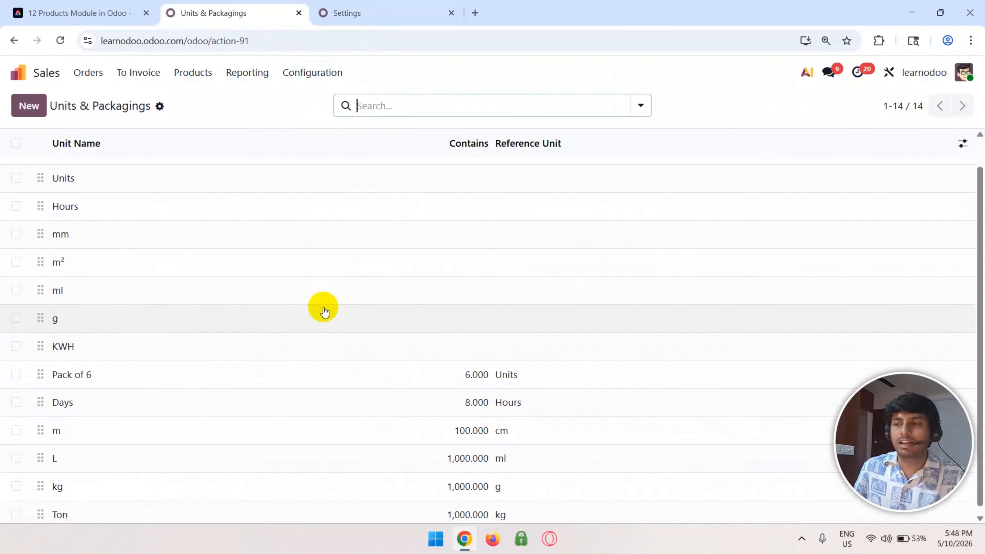
pyautogui.scroll(1, 324, 311)
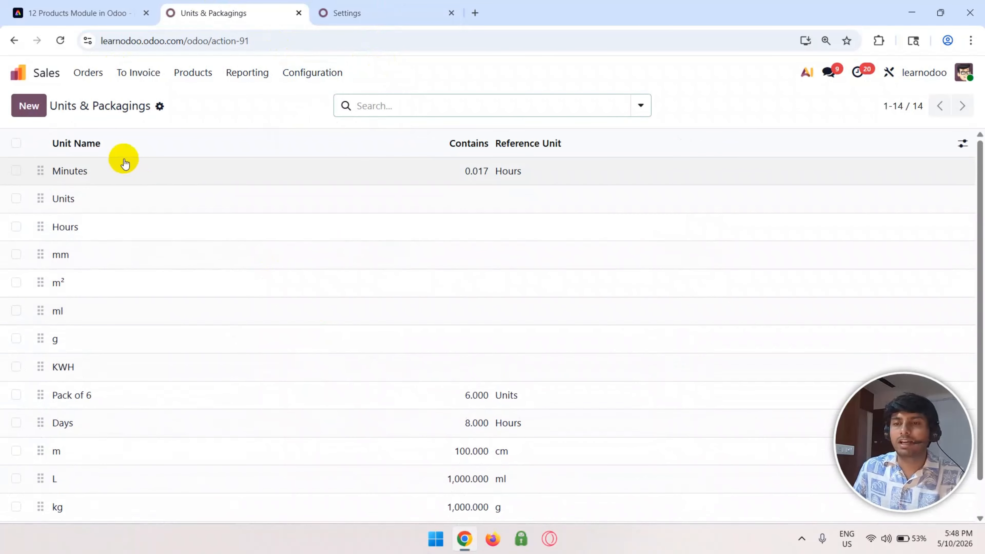
pyautogui.tripleClick(95, 107)
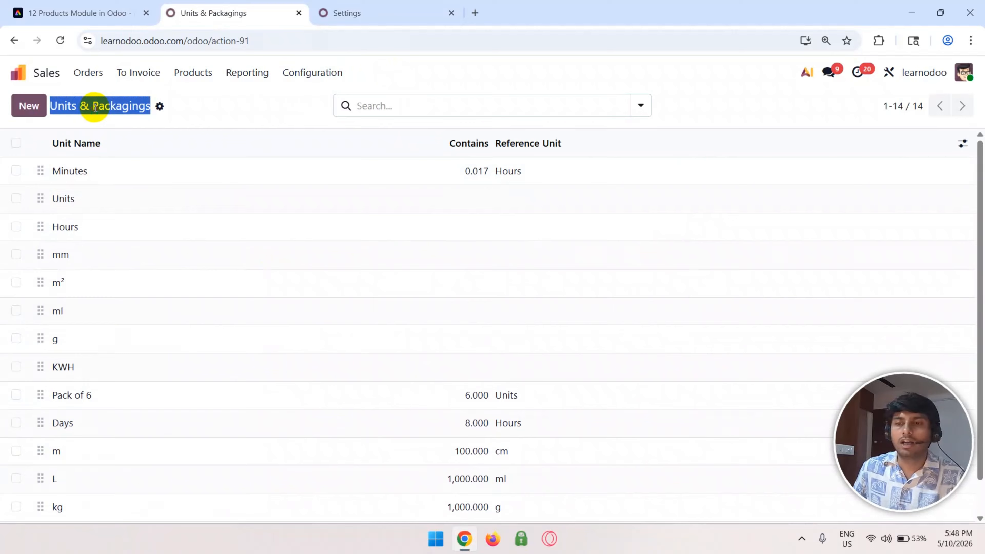
pyautogui.click(119, 111)
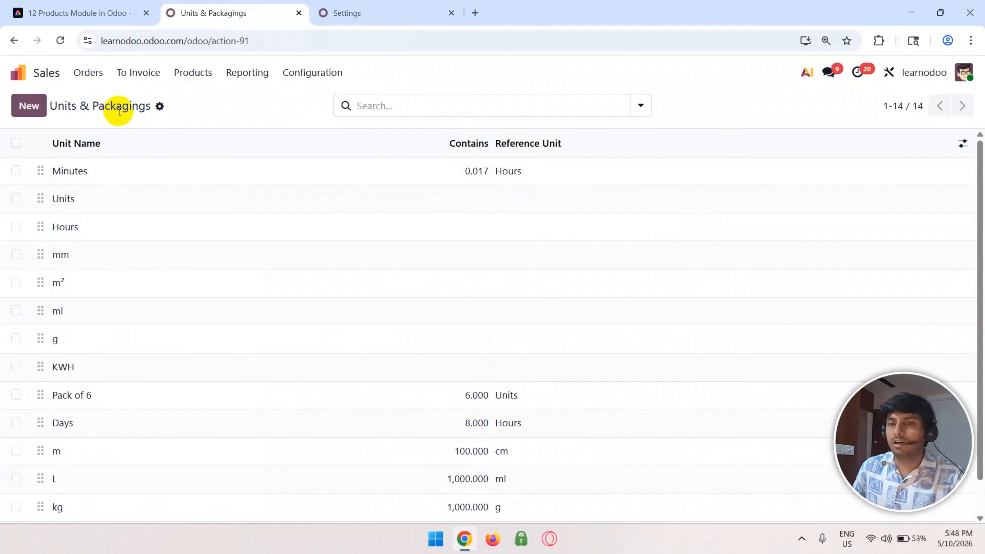
pyautogui.scroll(-1, 230, 217)
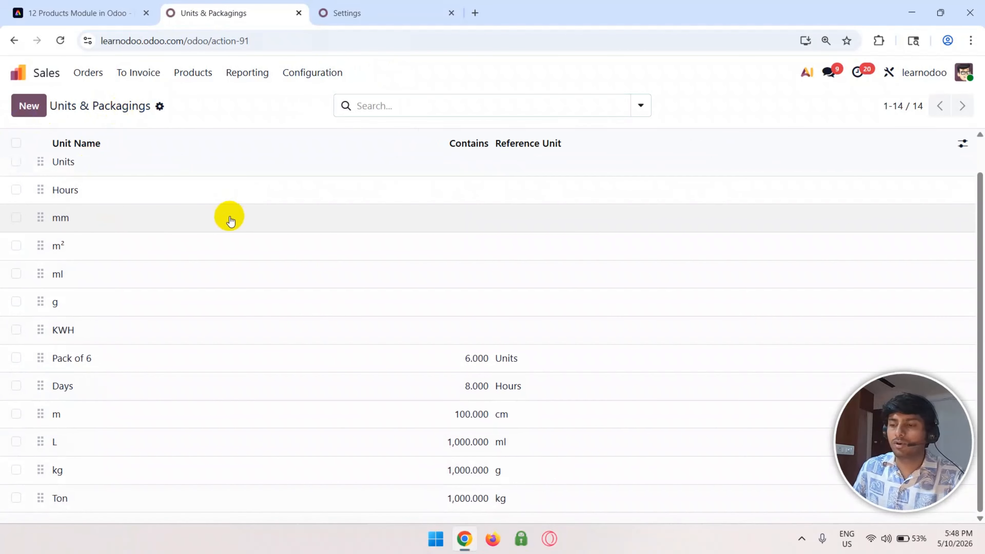
# Open the Units record from the Units & Packagings list to inspect its details, and return to the list.
pyautogui.scroll(1, 231, 220)
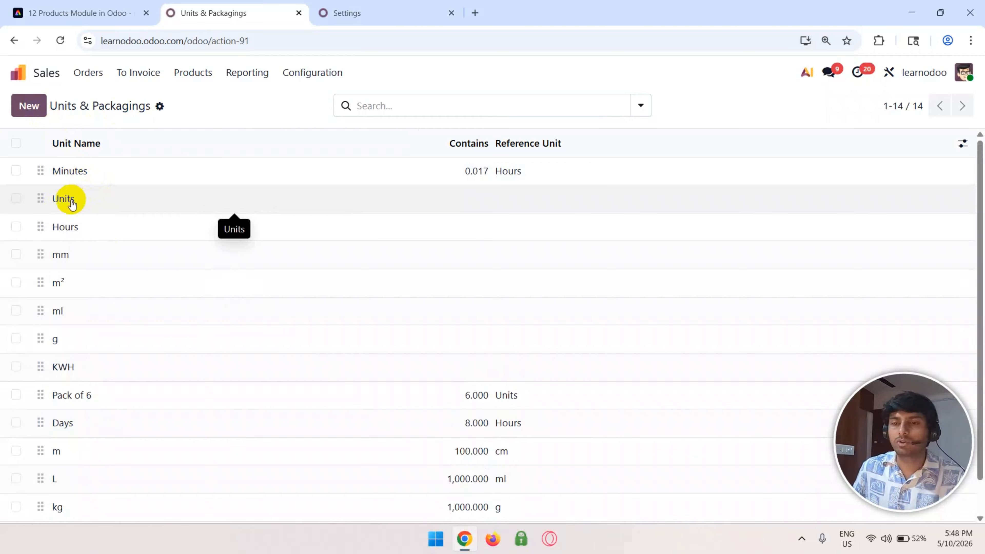
pyautogui.click(72, 204)
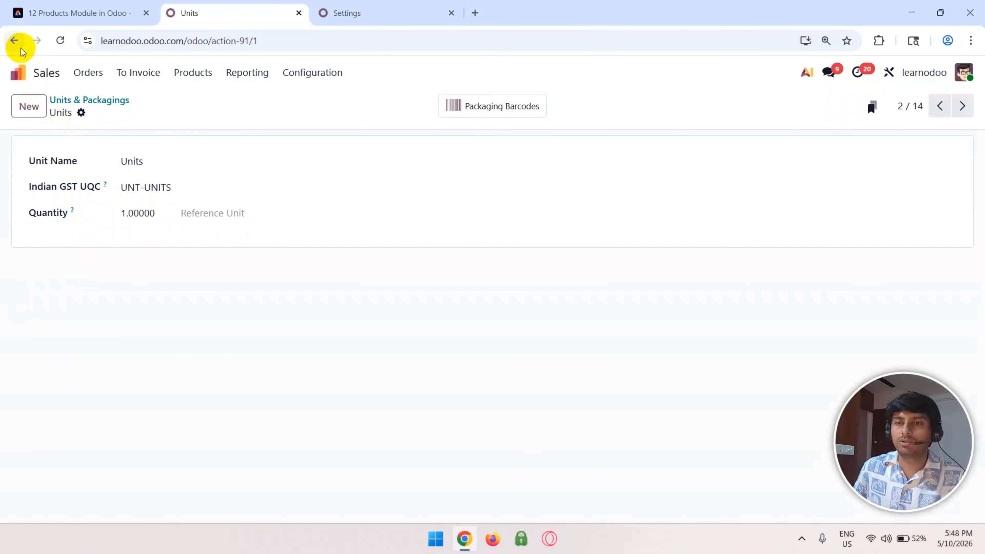
pyautogui.click(14, 40)
# Create a new unit named 5Tshirt-Box with a quantity of 5 and Units as its reference unit.
pyautogui.click(29, 106)
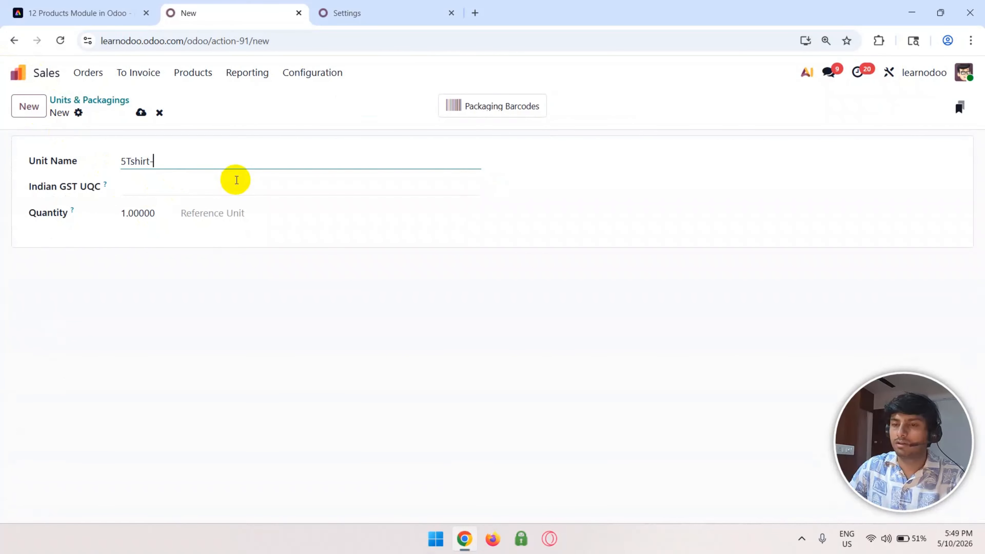
pyautogui.click(231, 185)
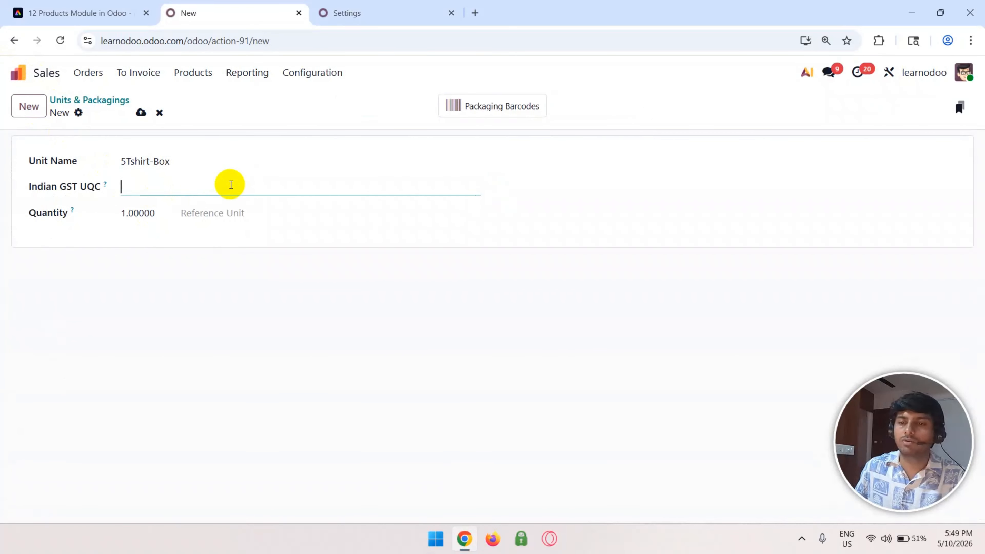
pyautogui.moveTo(104, 188)
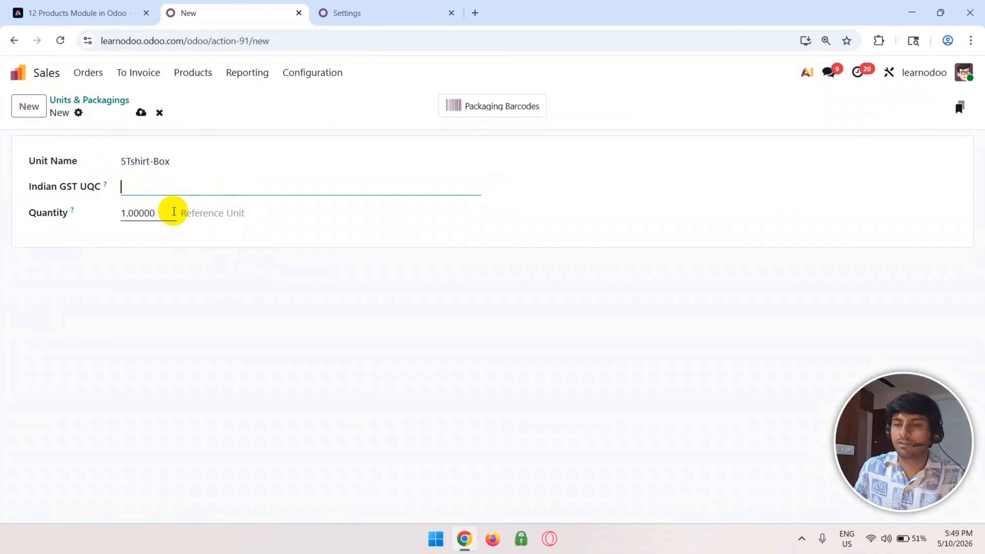
pyautogui.click(162, 211)
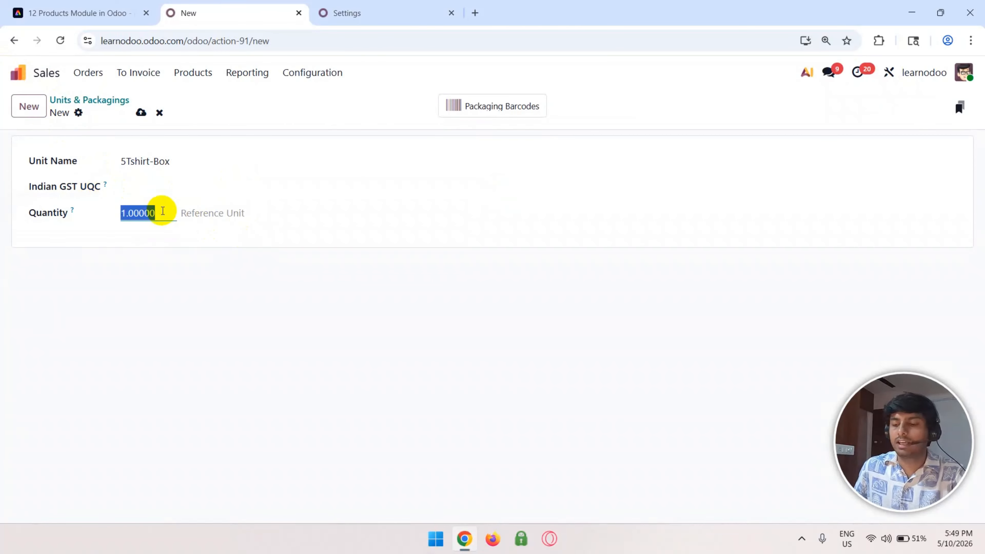
pyautogui.click(226, 212)
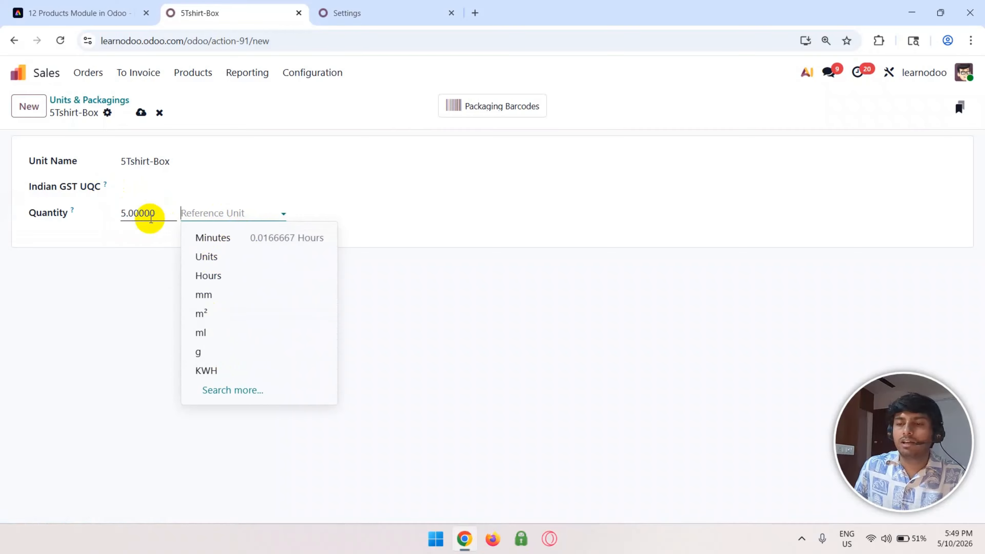
pyautogui.click(214, 257)
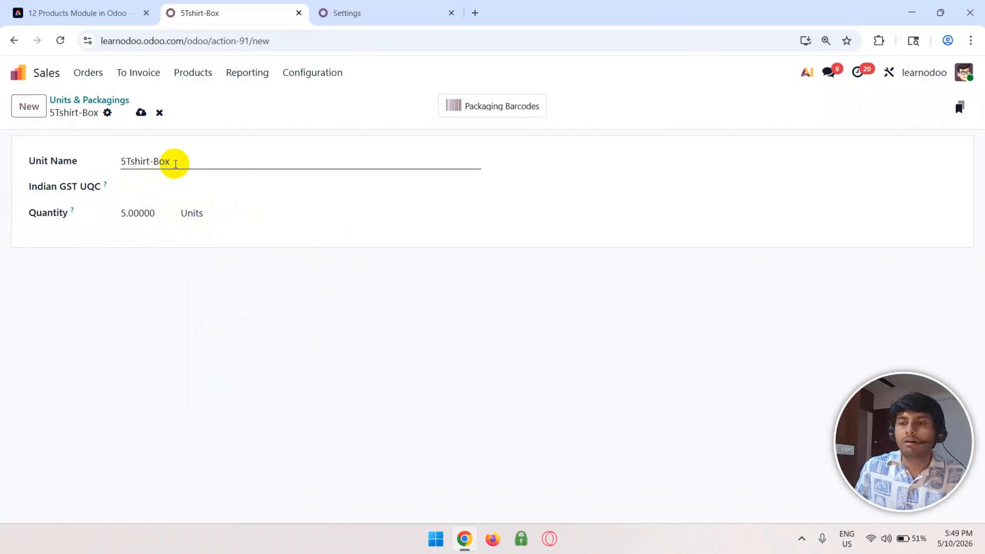
# Check the new packaging's name, quantity and reference unit, and save the record.
pyautogui.moveTo(171, 160); pyautogui.dragTo(117, 159)
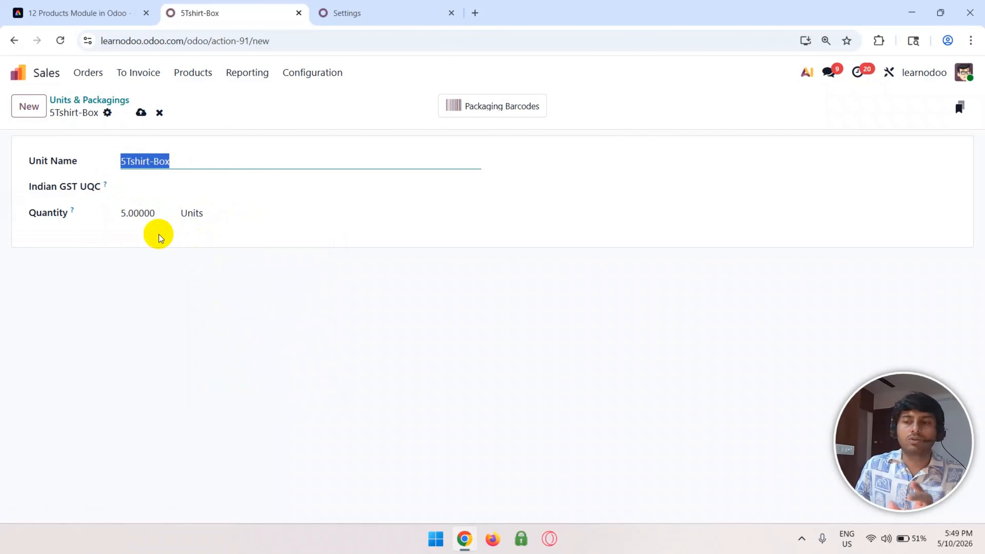
pyautogui.click(146, 213)
pyautogui.click(196, 214)
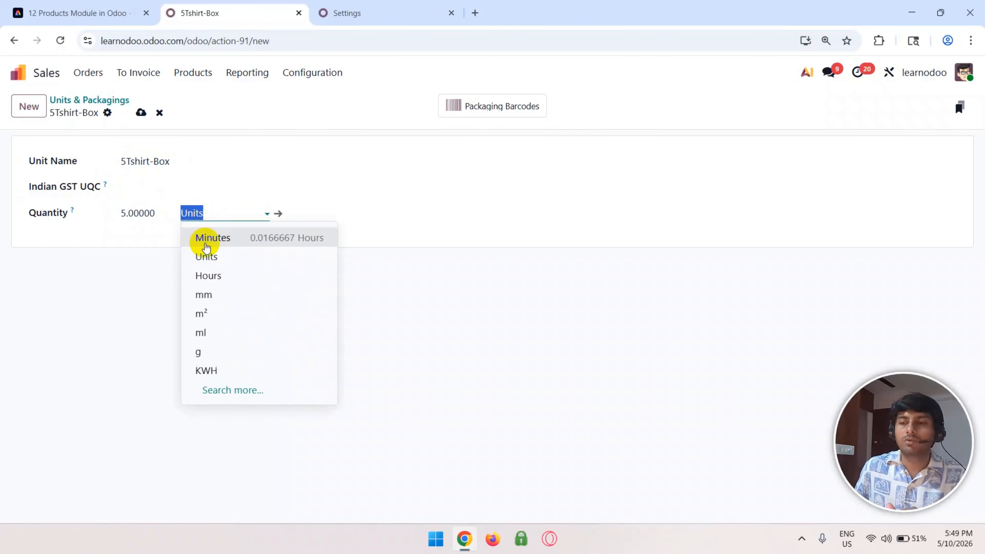
pyautogui.click(148, 273)
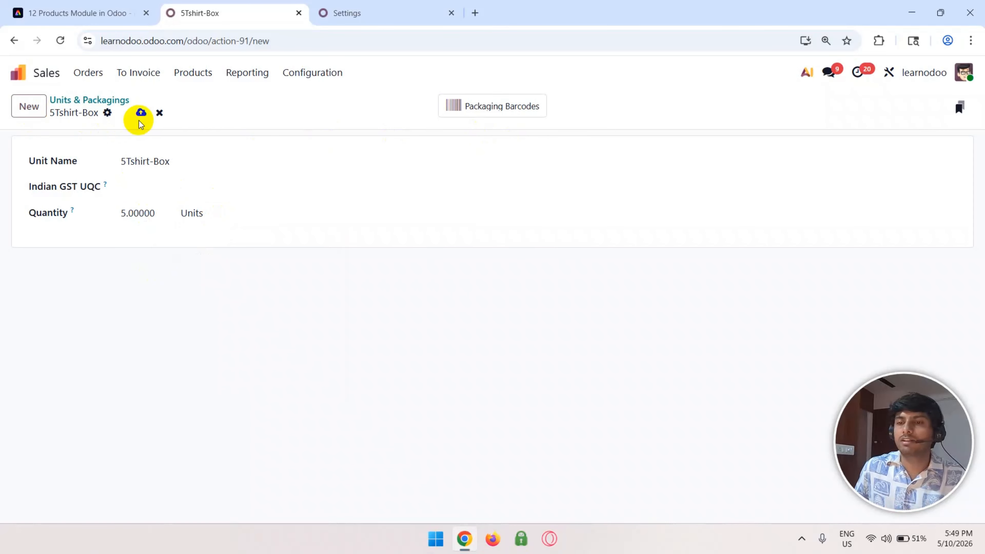
pyautogui.click(140, 114)
pyautogui.moveTo(72, 204)
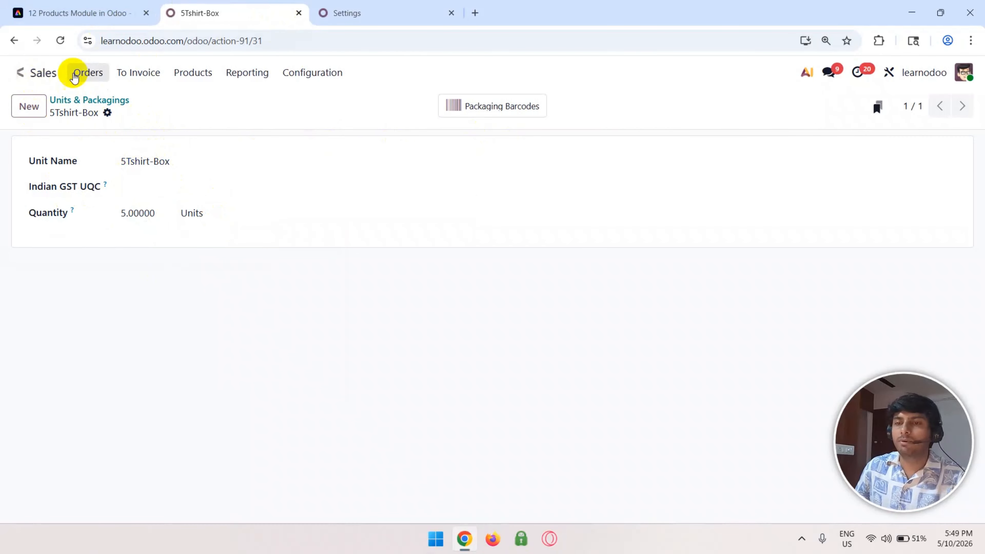
# Start a new product from the Products list and set its sales price unit to 5Tshirt-Box.
pyautogui.click(191, 74)
pyautogui.click(195, 97)
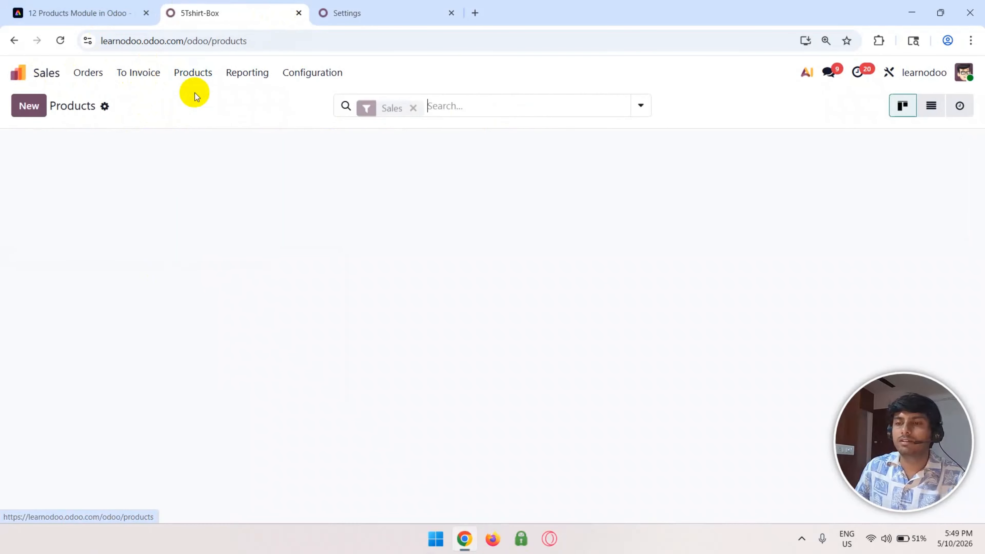
pyautogui.click(26, 109)
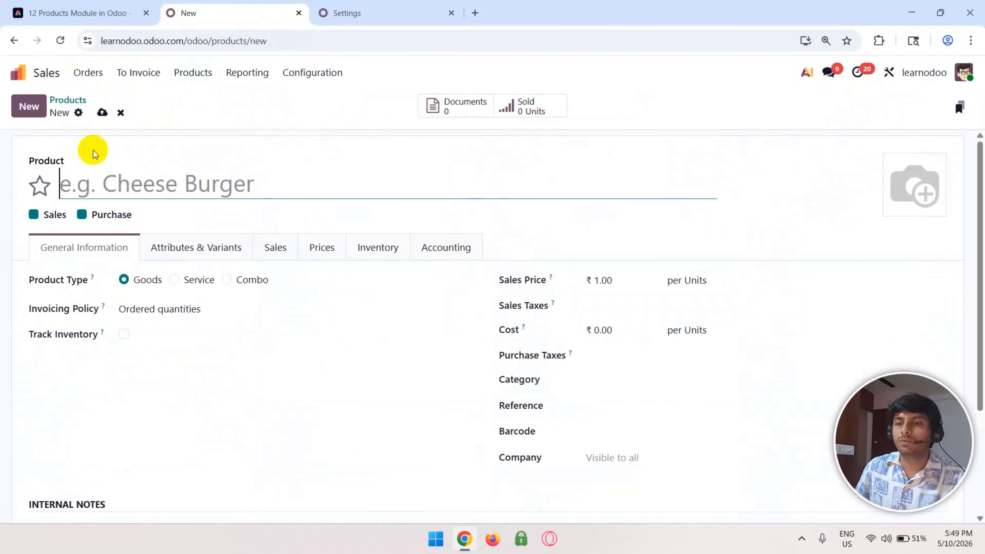
pyautogui.scroll(-4, 480, 334)
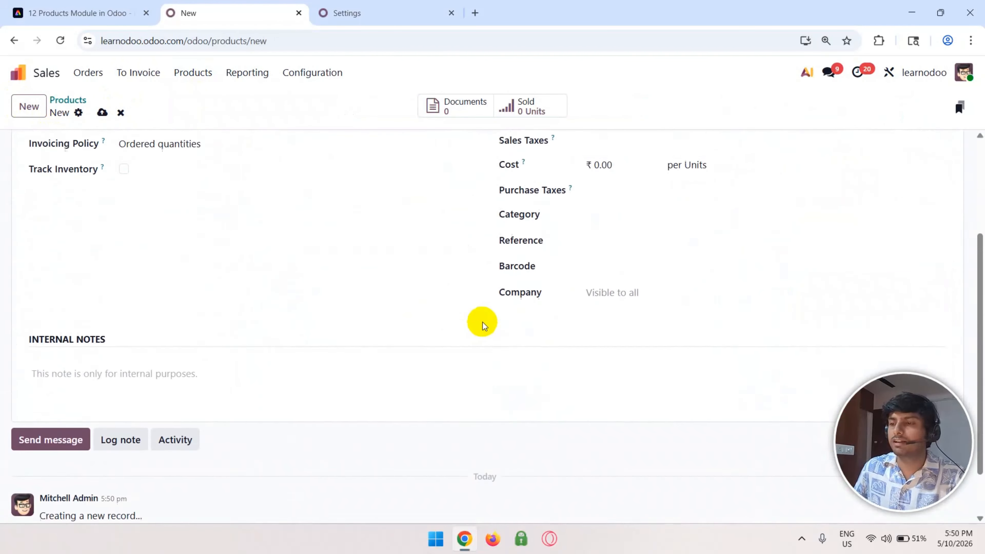
pyautogui.scroll(4, 482, 323)
pyautogui.click(628, 276)
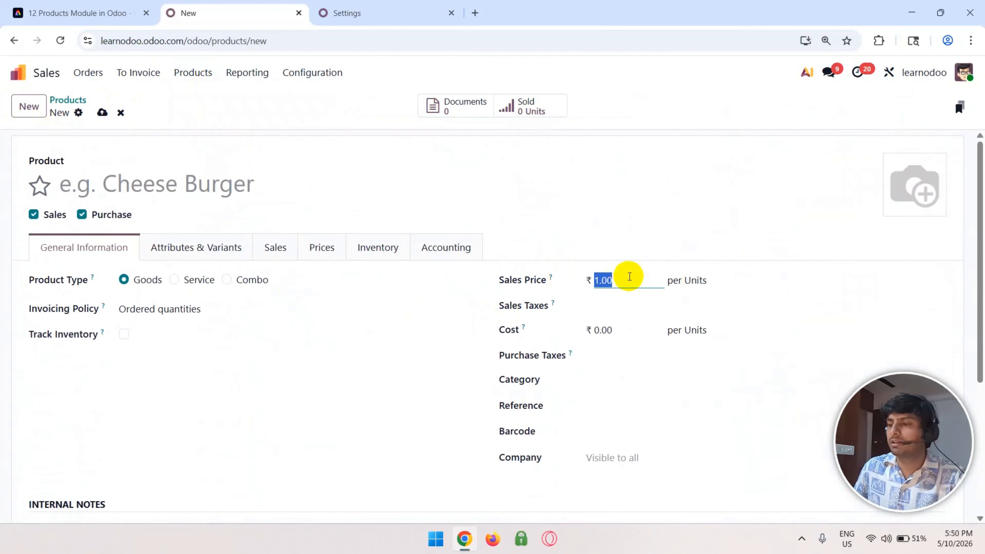
pyautogui.click(715, 280)
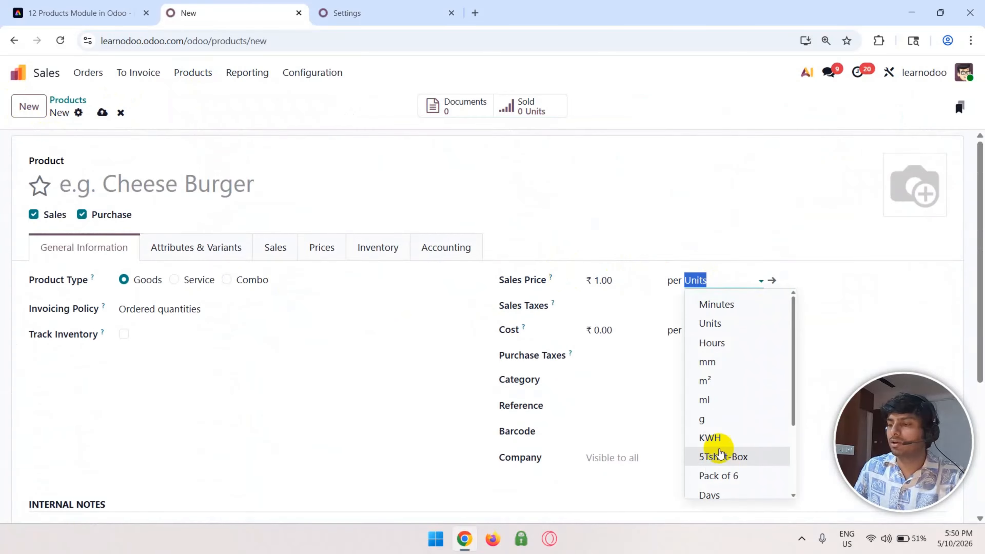
pyautogui.click(725, 457)
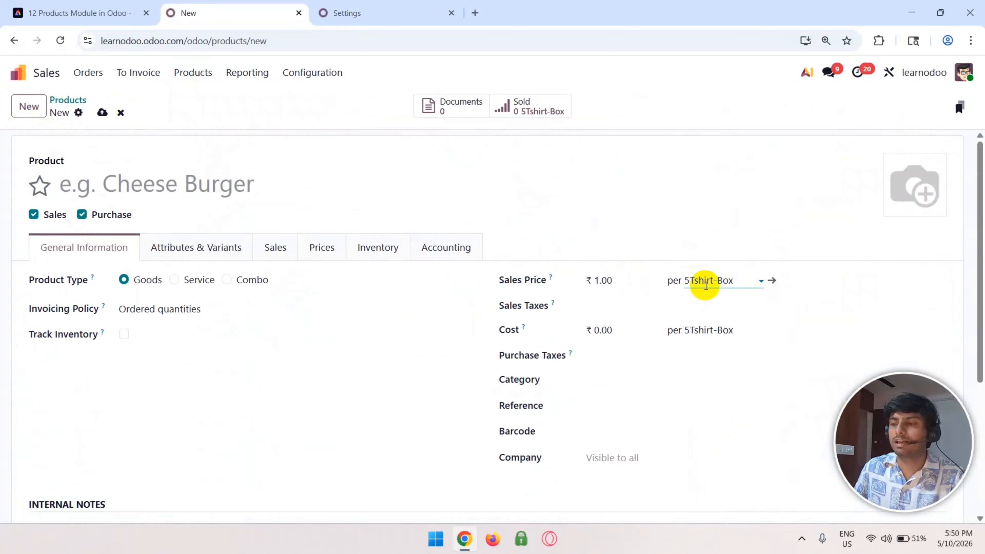
# Set the new product's sales price to ₹20 per 5Tshirt-Box.
pyautogui.click(630, 276)
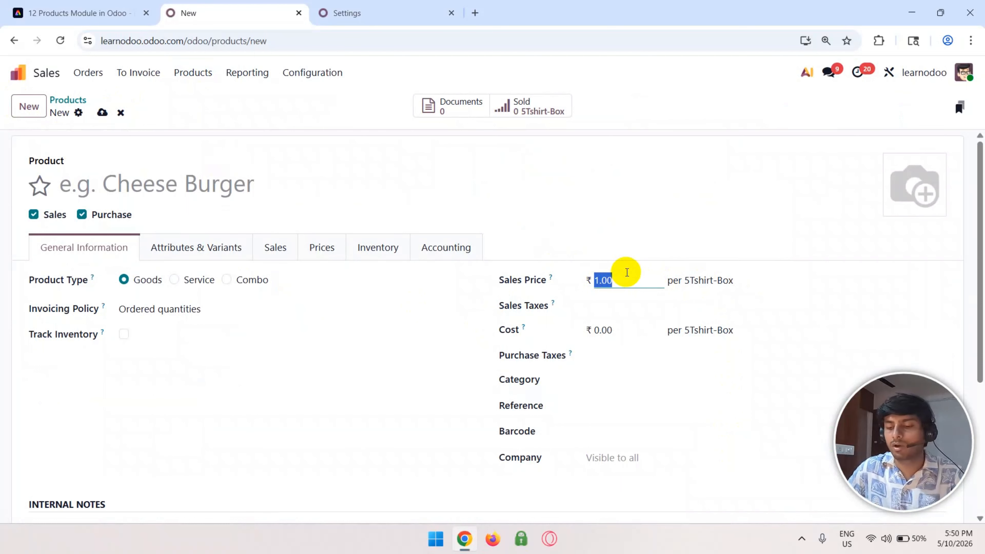
pyautogui.write('20')
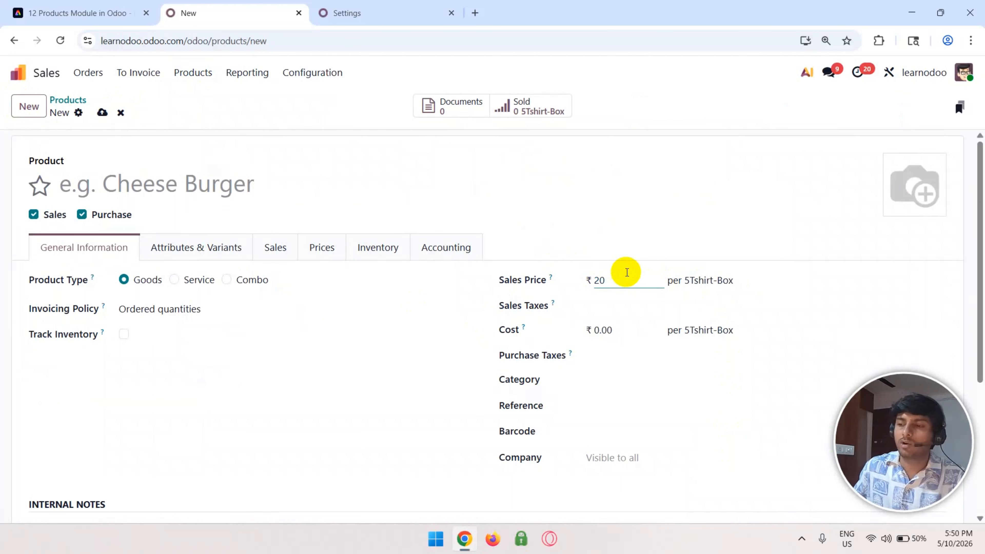
pyautogui.click(367, 422)
# Review the new product's general information and internal notes, and check the Product Catalog options in the Sales settings.
pyautogui.scroll(-2, 617, 308)
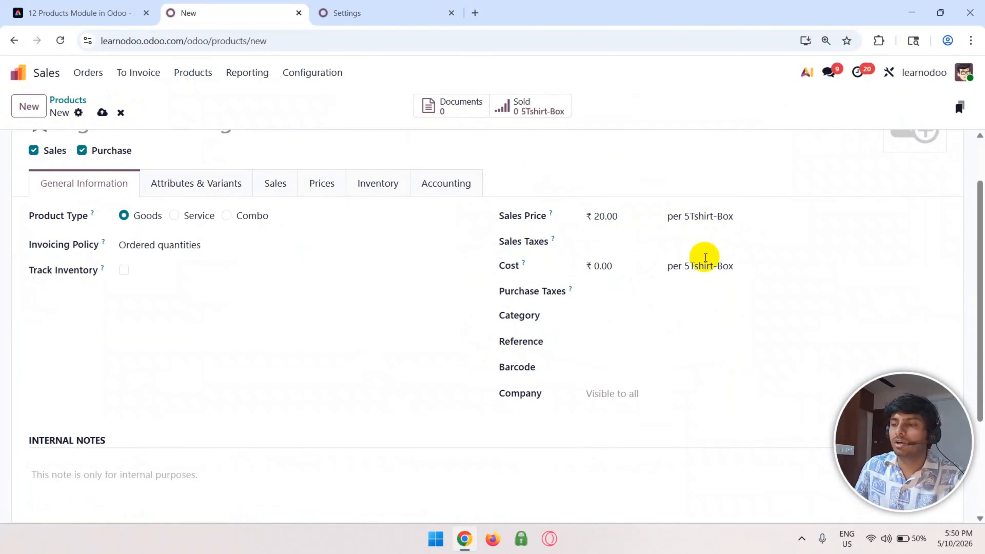
pyautogui.scroll(-3, 558, 279)
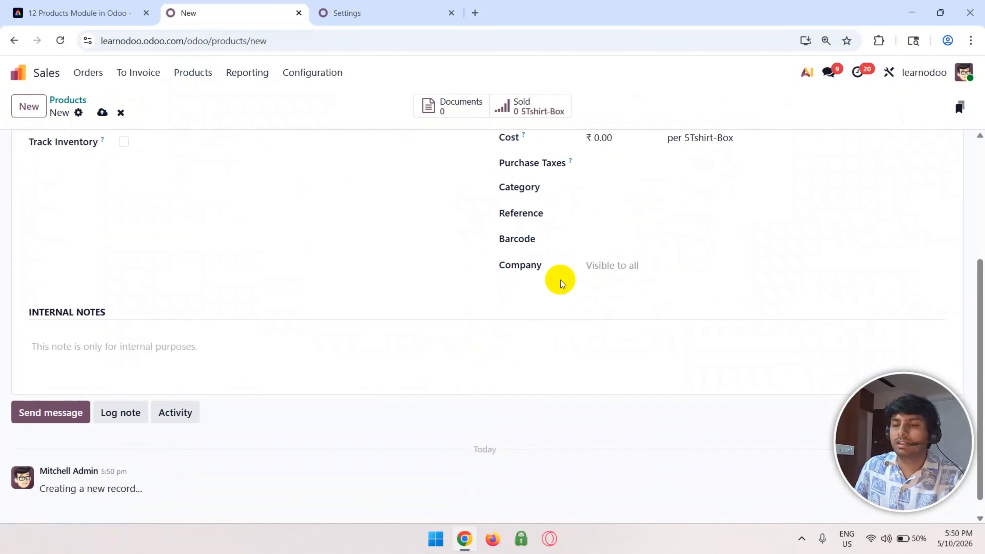
pyautogui.scroll(5, 561, 280)
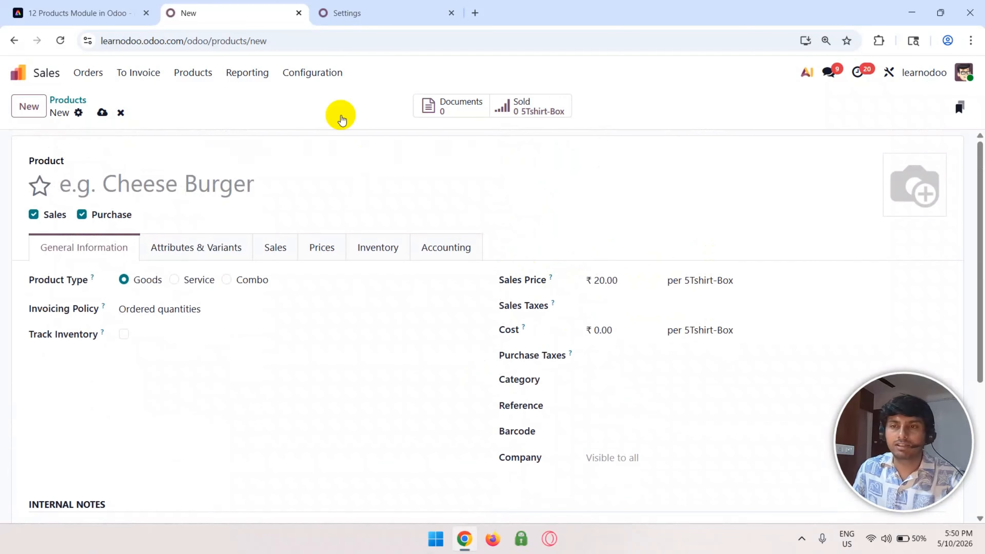
pyautogui.click(362, 14)
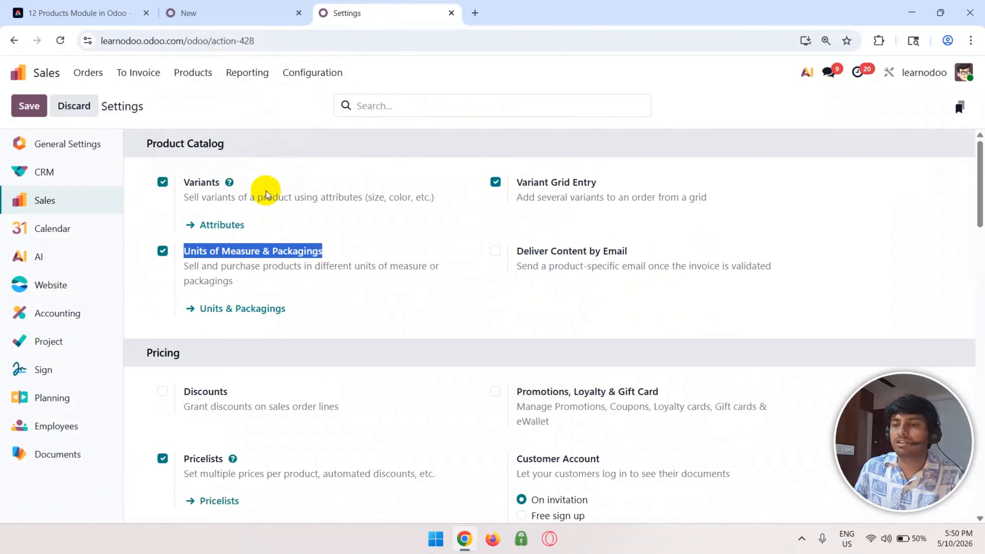
pyautogui.click(240, 5)
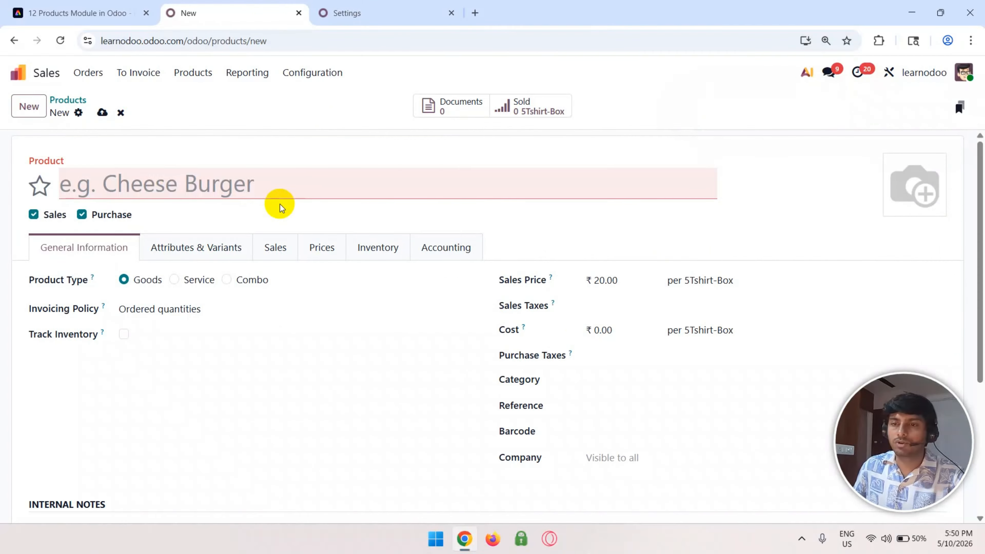
pyautogui.scroll(-3, 280, 204)
pyautogui.scroll(-2, 280, 204)
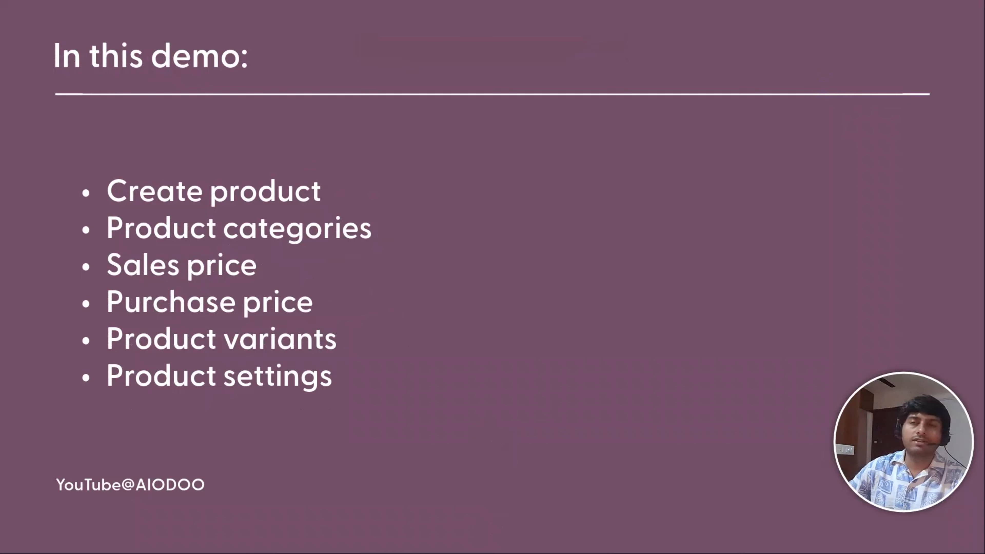
pyautogui.press('Right')
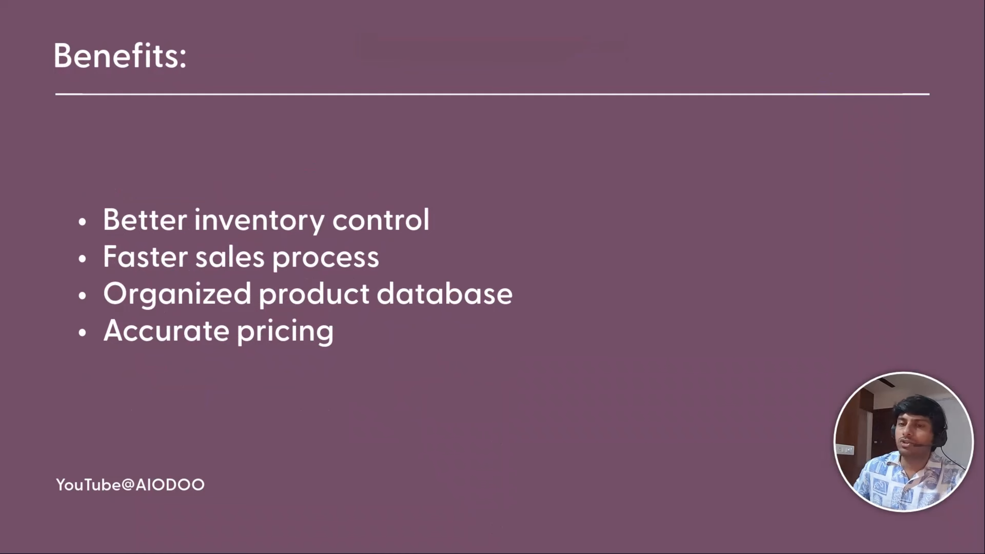